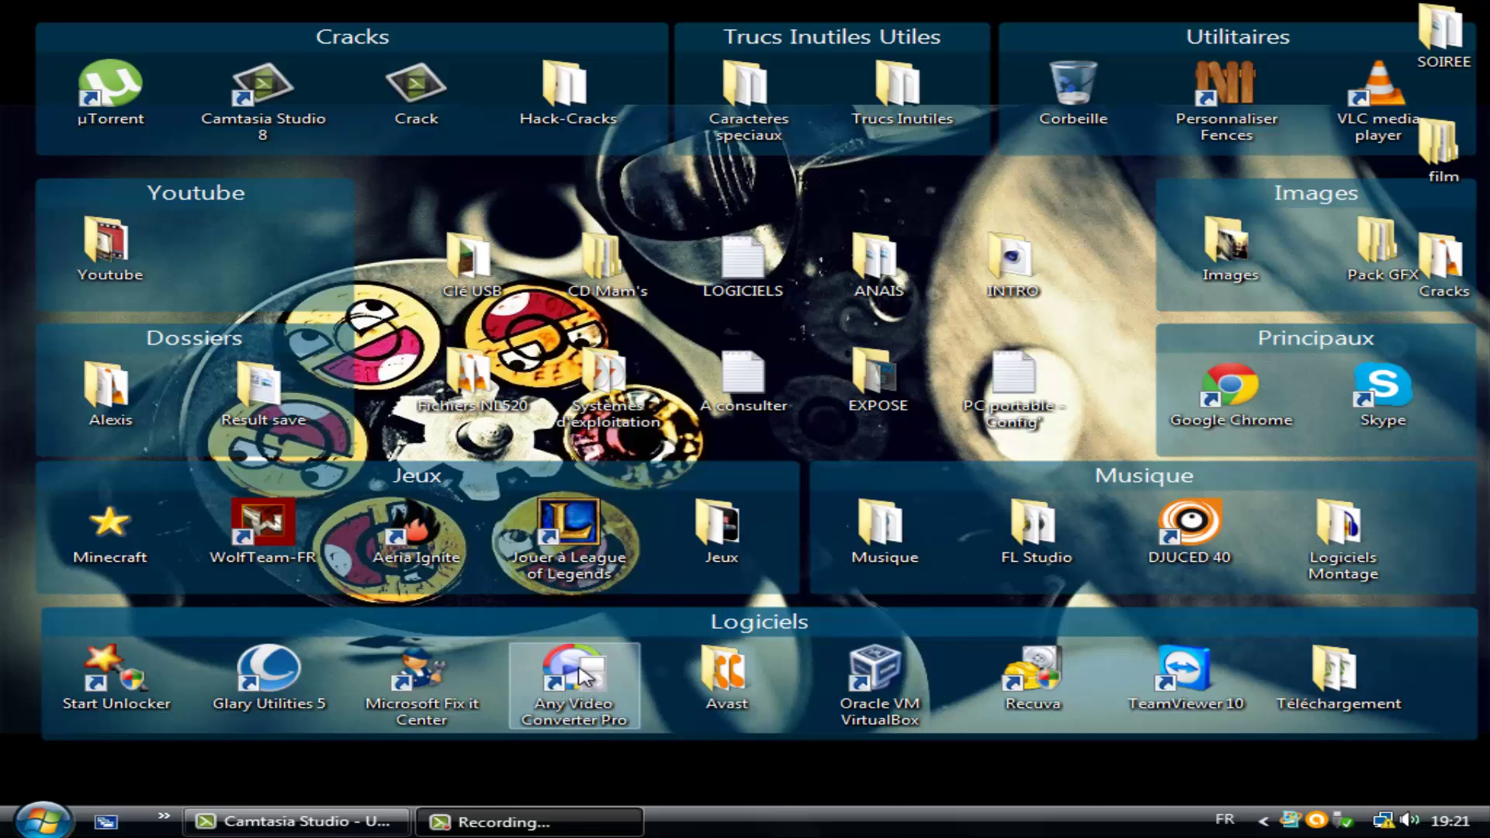
Step: Launch Any Video Converter Pro from the desktop and look at its list of output profiles
click(617, 725)
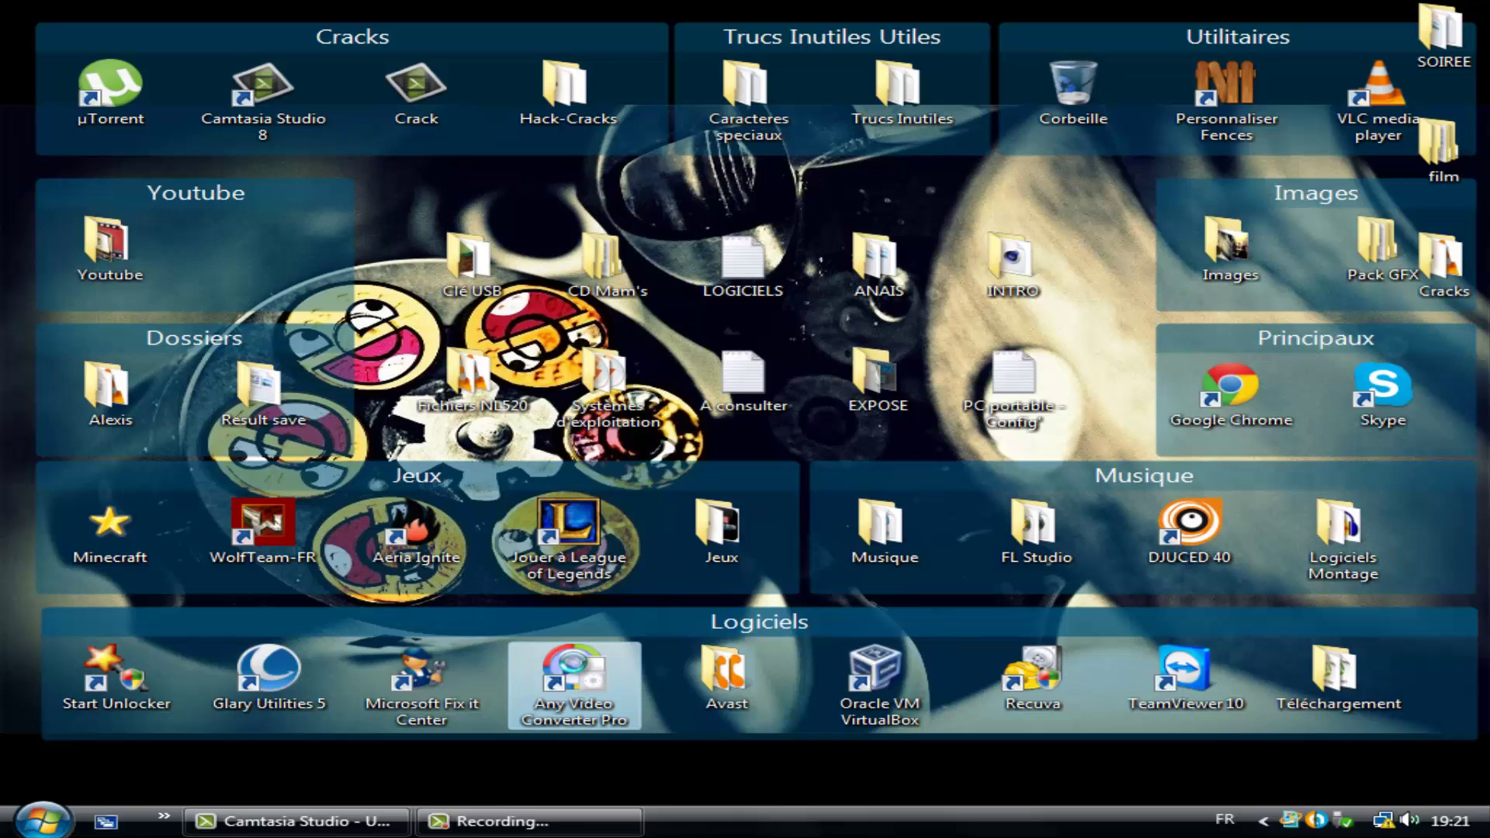
right_click(576, 663)
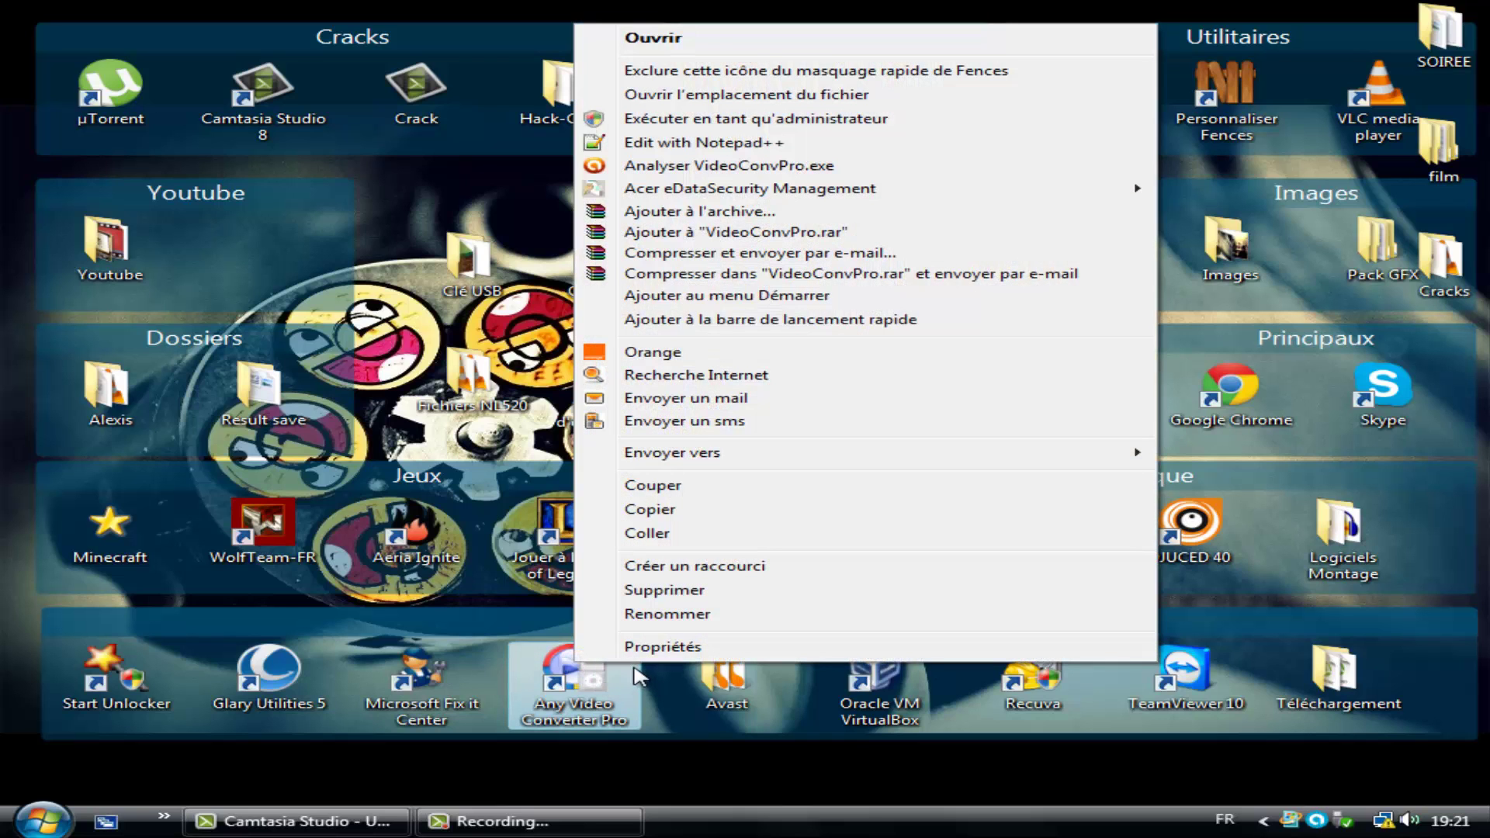
click(587, 764)
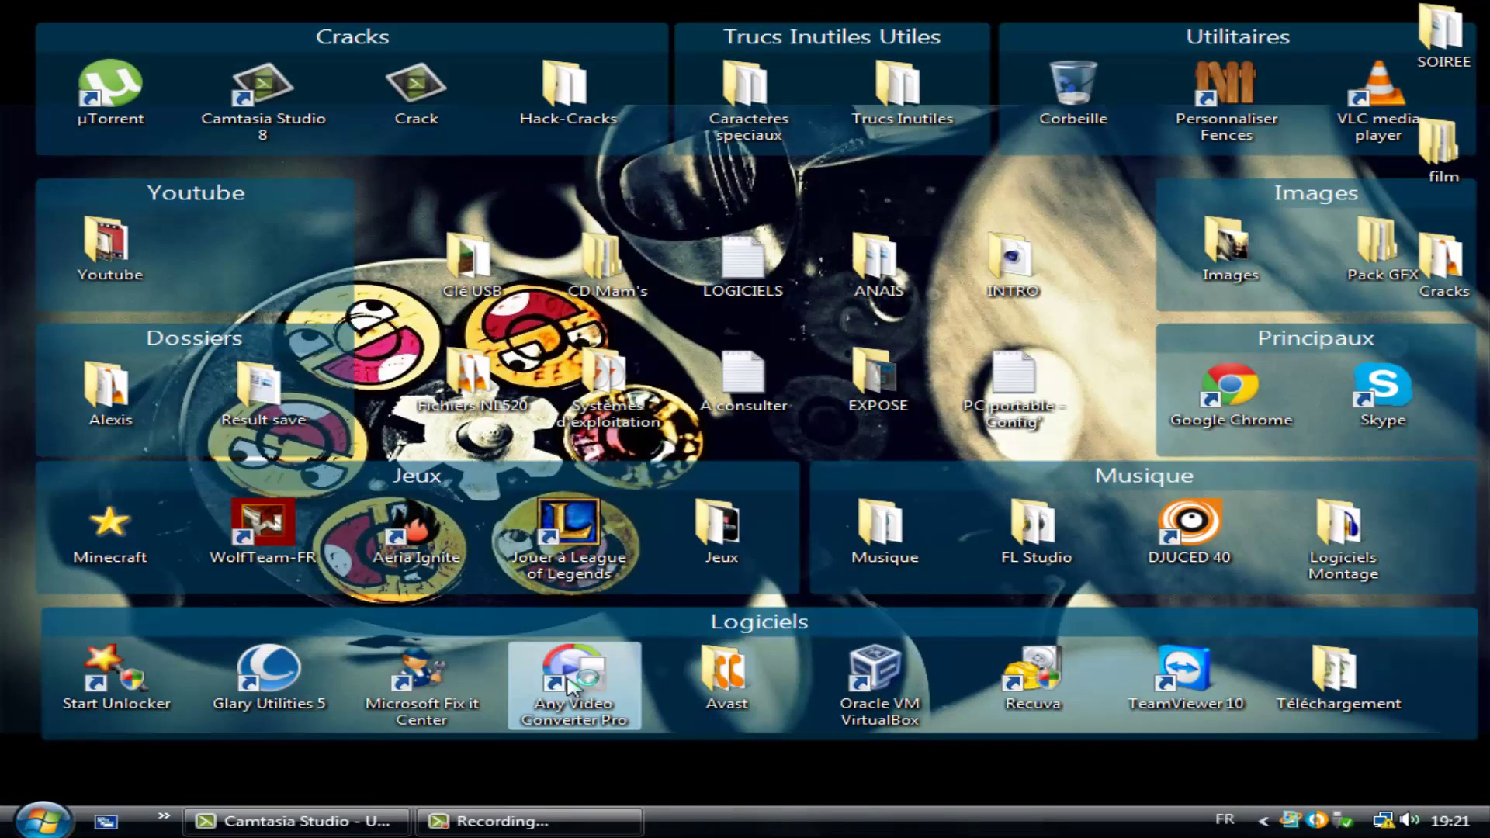
double_click(572, 683)
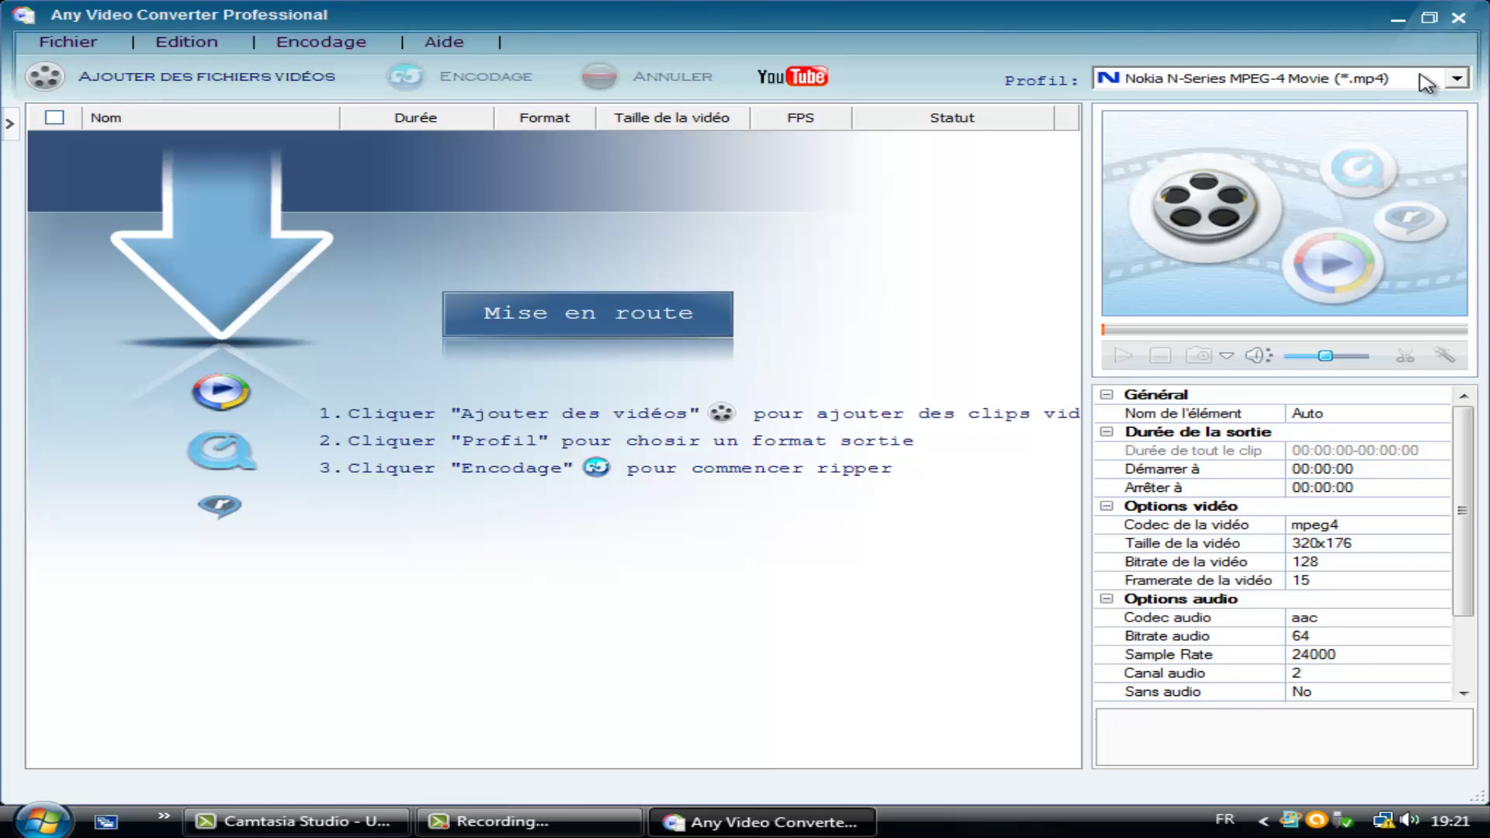
click(1457, 78)
click(1456, 81)
Step: Start adding a video file and browse the folders in Bureau
click(151, 79)
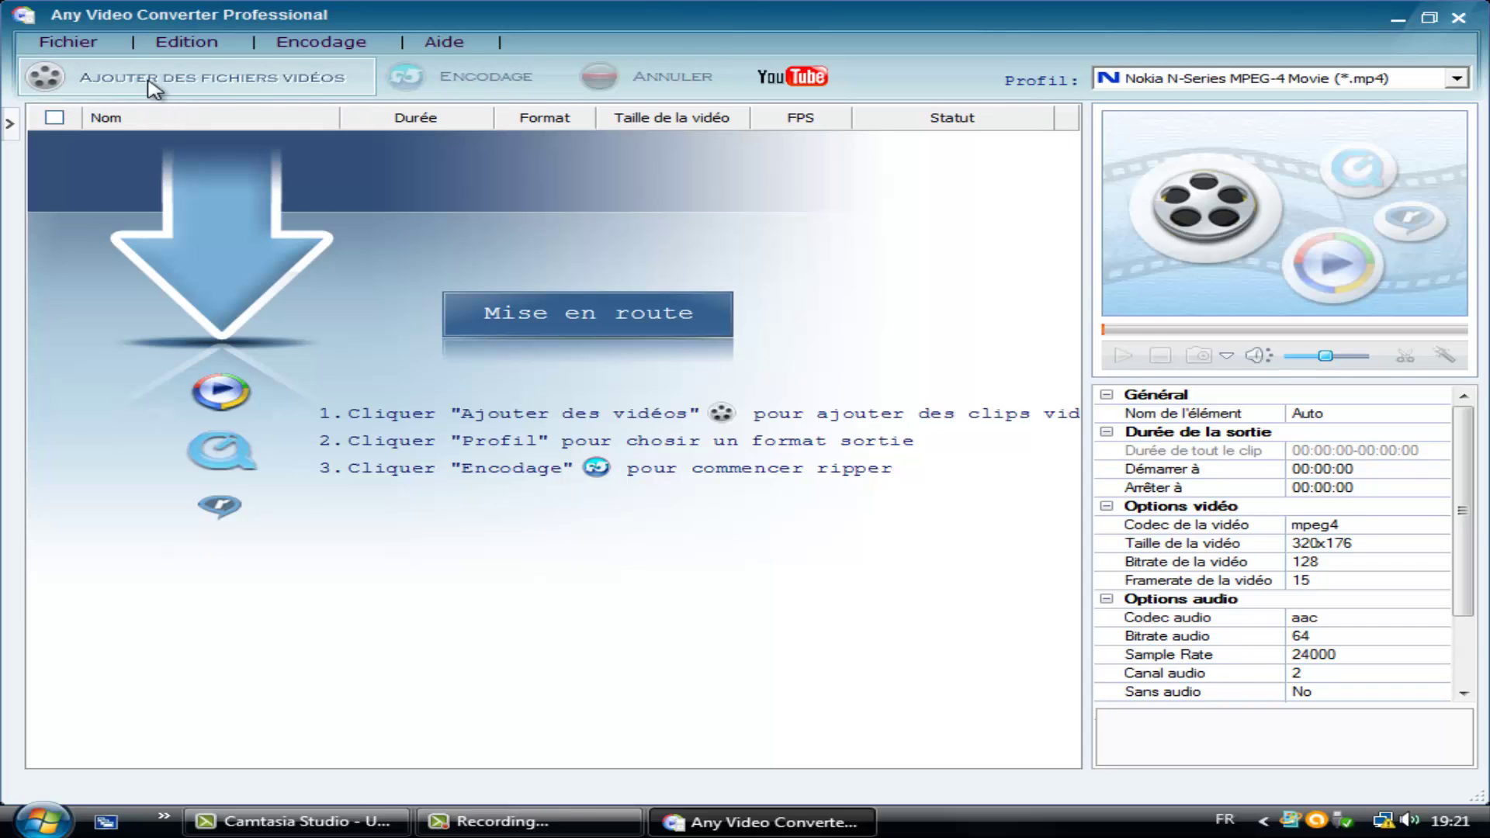
click(402, 346)
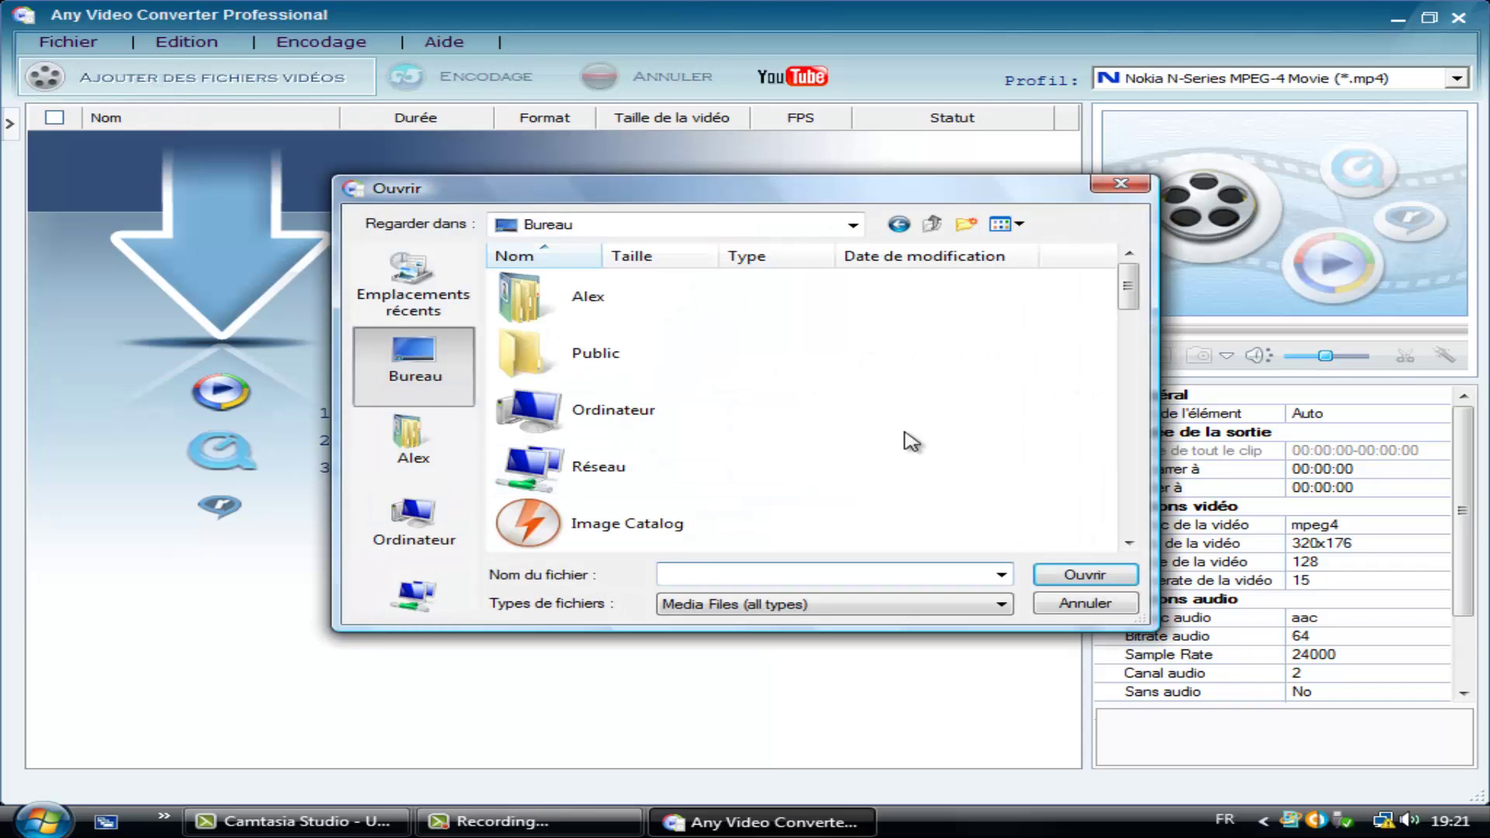
drag(1129, 301, 1127, 424)
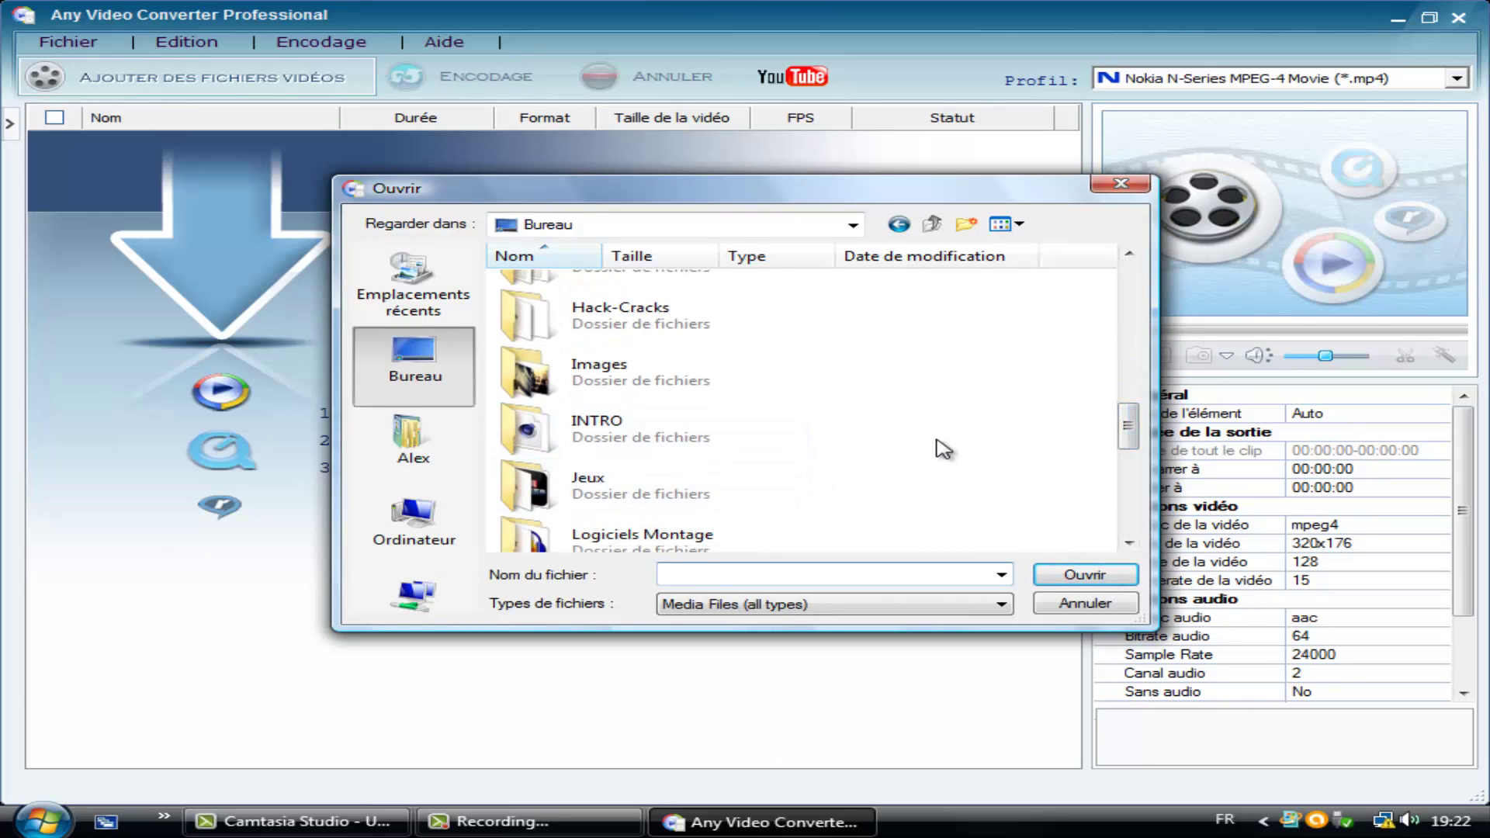
scroll(825, 456, down, 3)
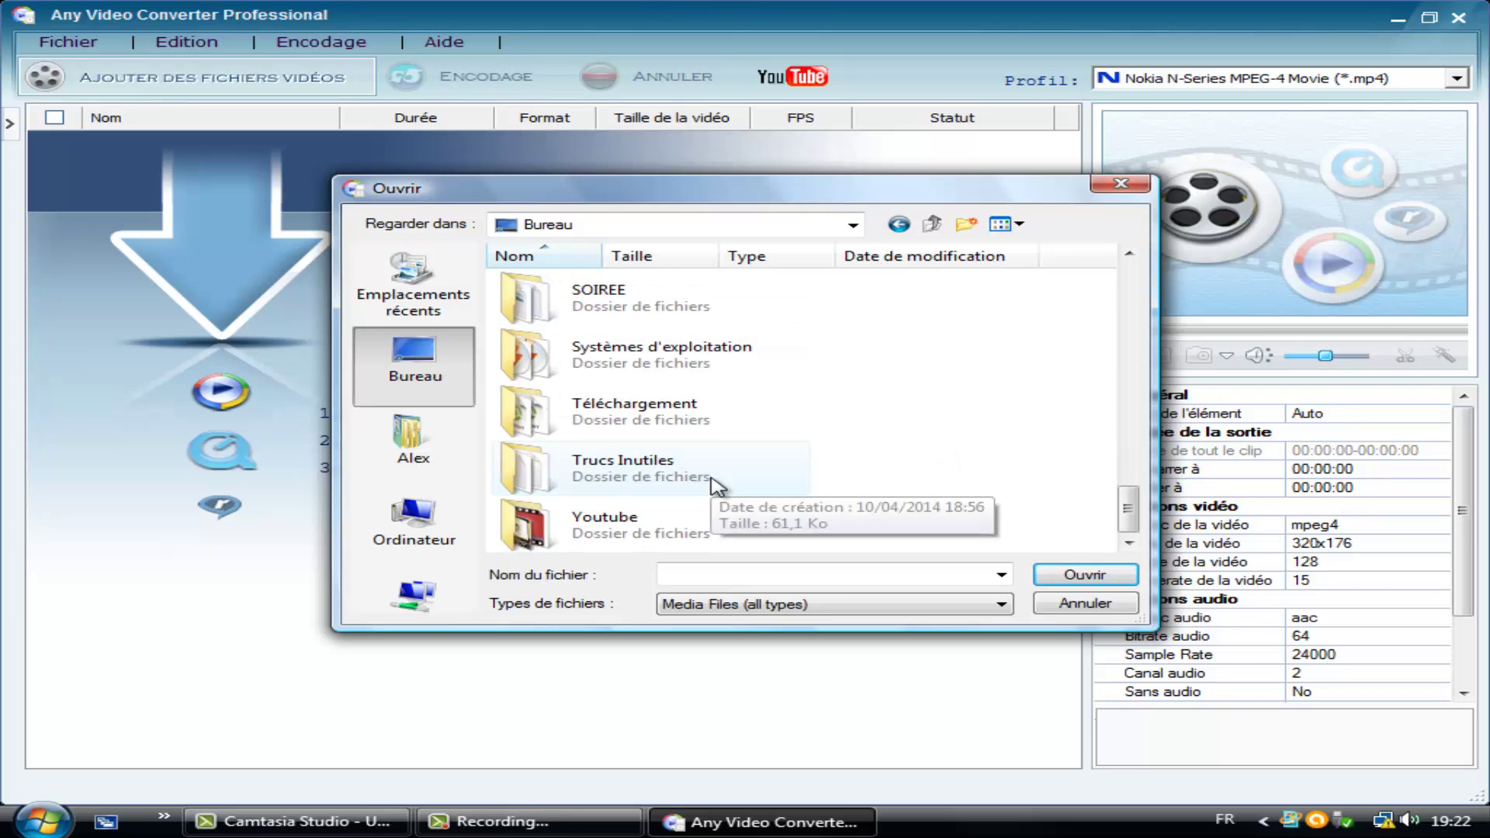
scroll(714, 481, up, 5)
double_click(708, 482)
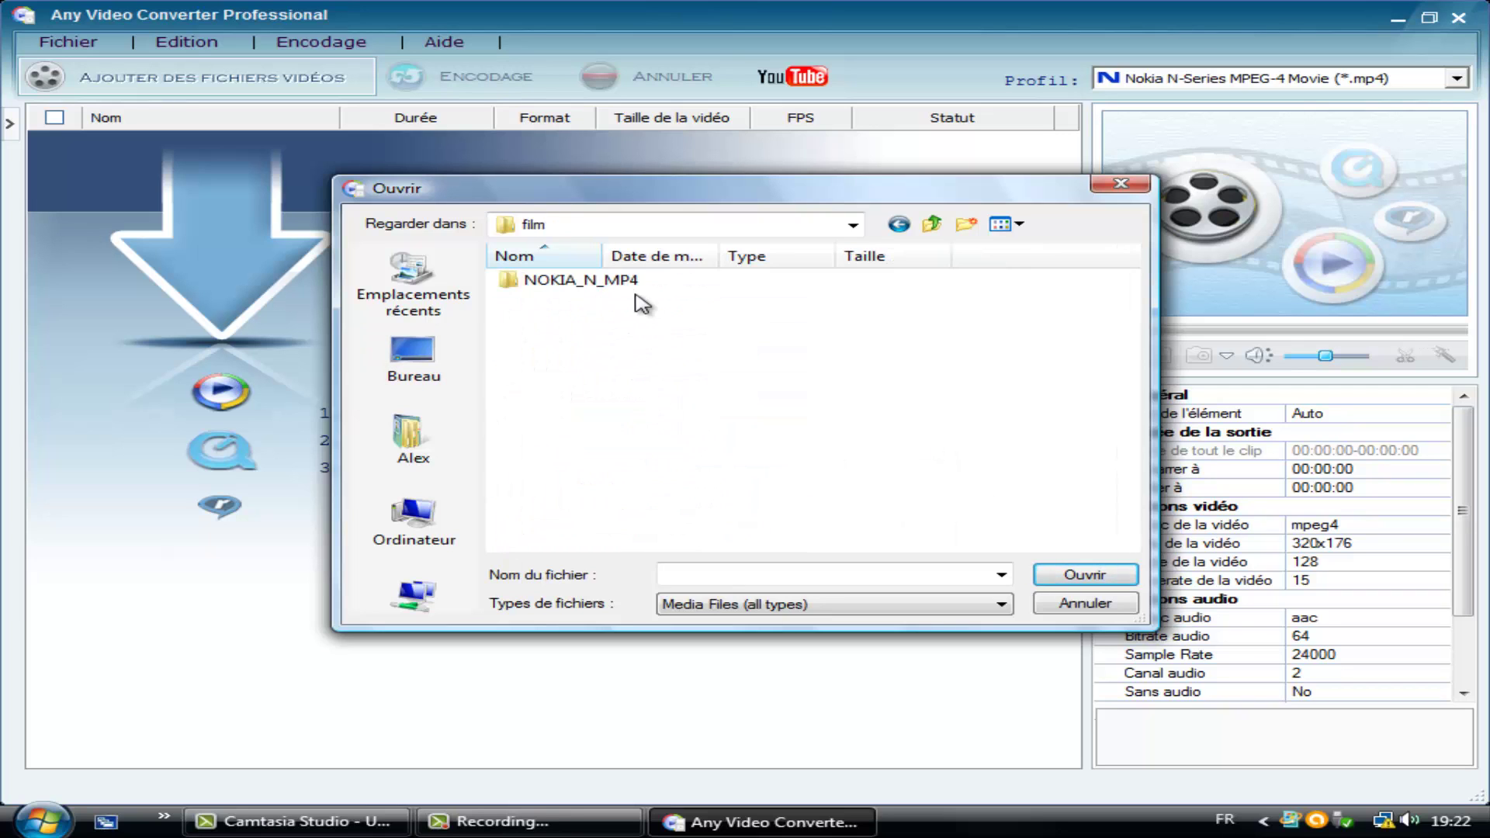
double_click(632, 283)
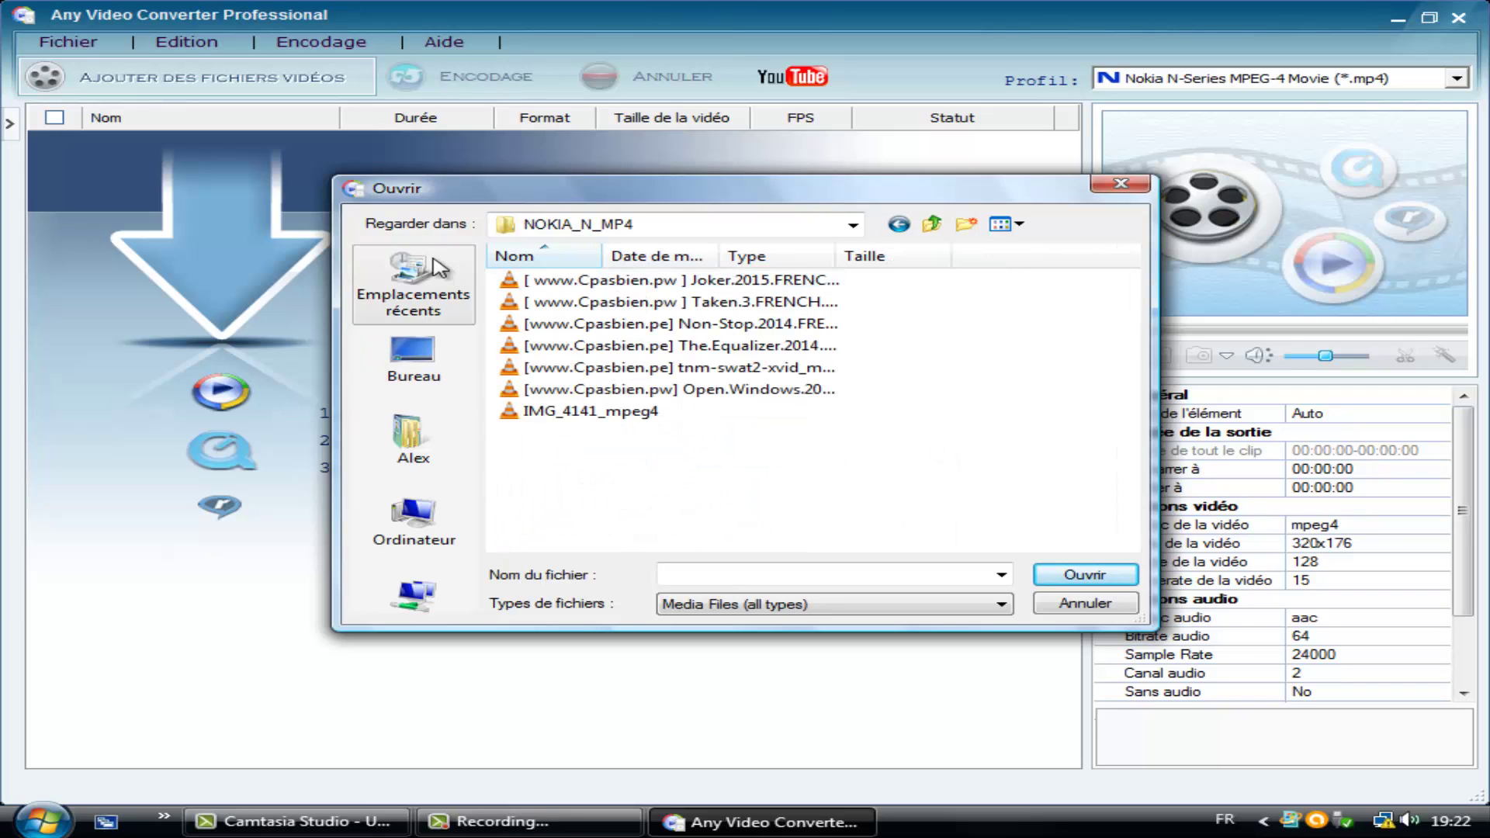
click(932, 224)
click(932, 224)
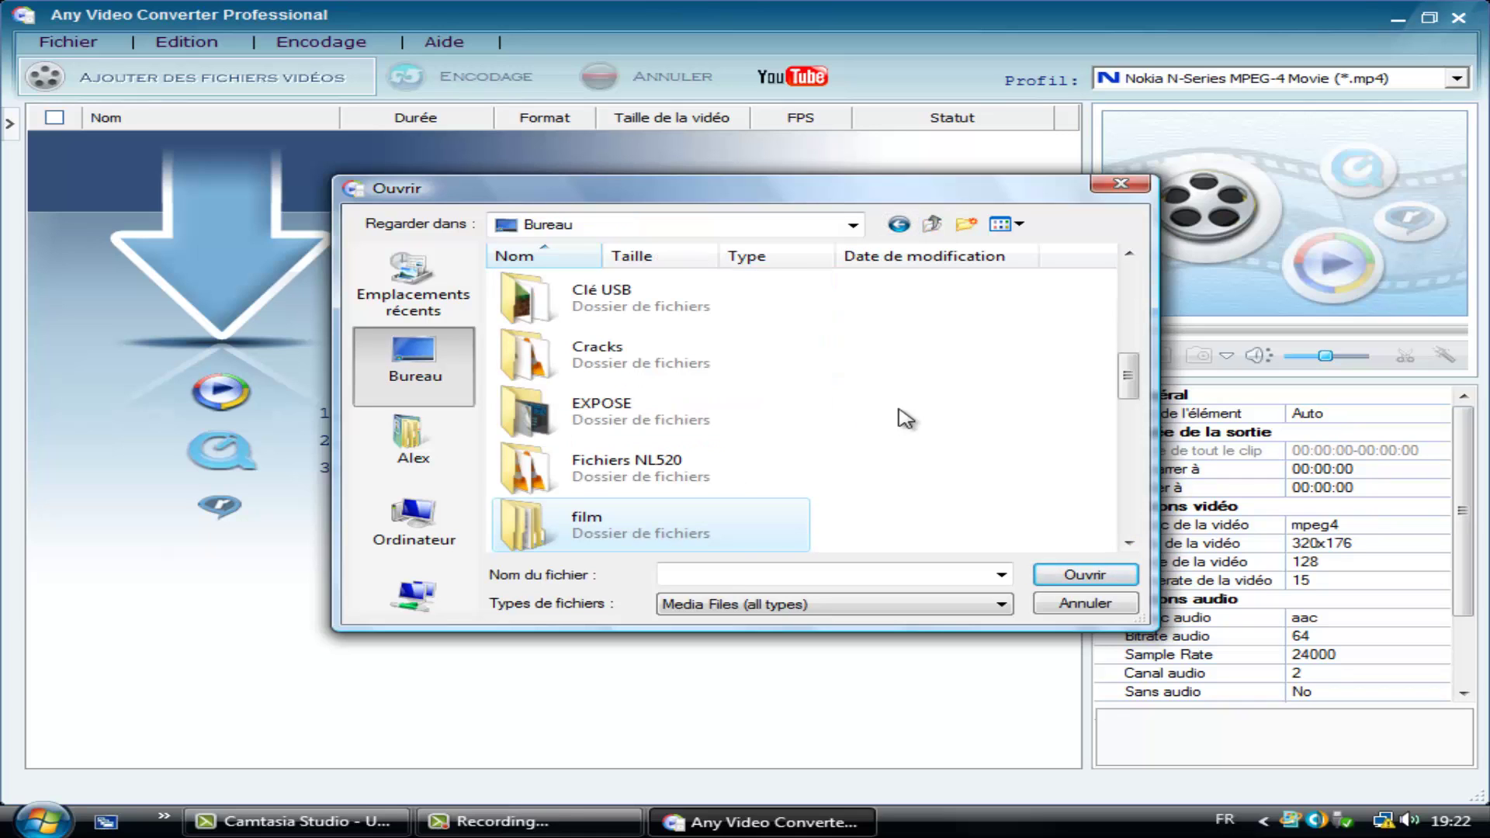
Step: Add the Alien Outpost 2014 video from the Cracks folder to the conversion list
double_click(708, 374)
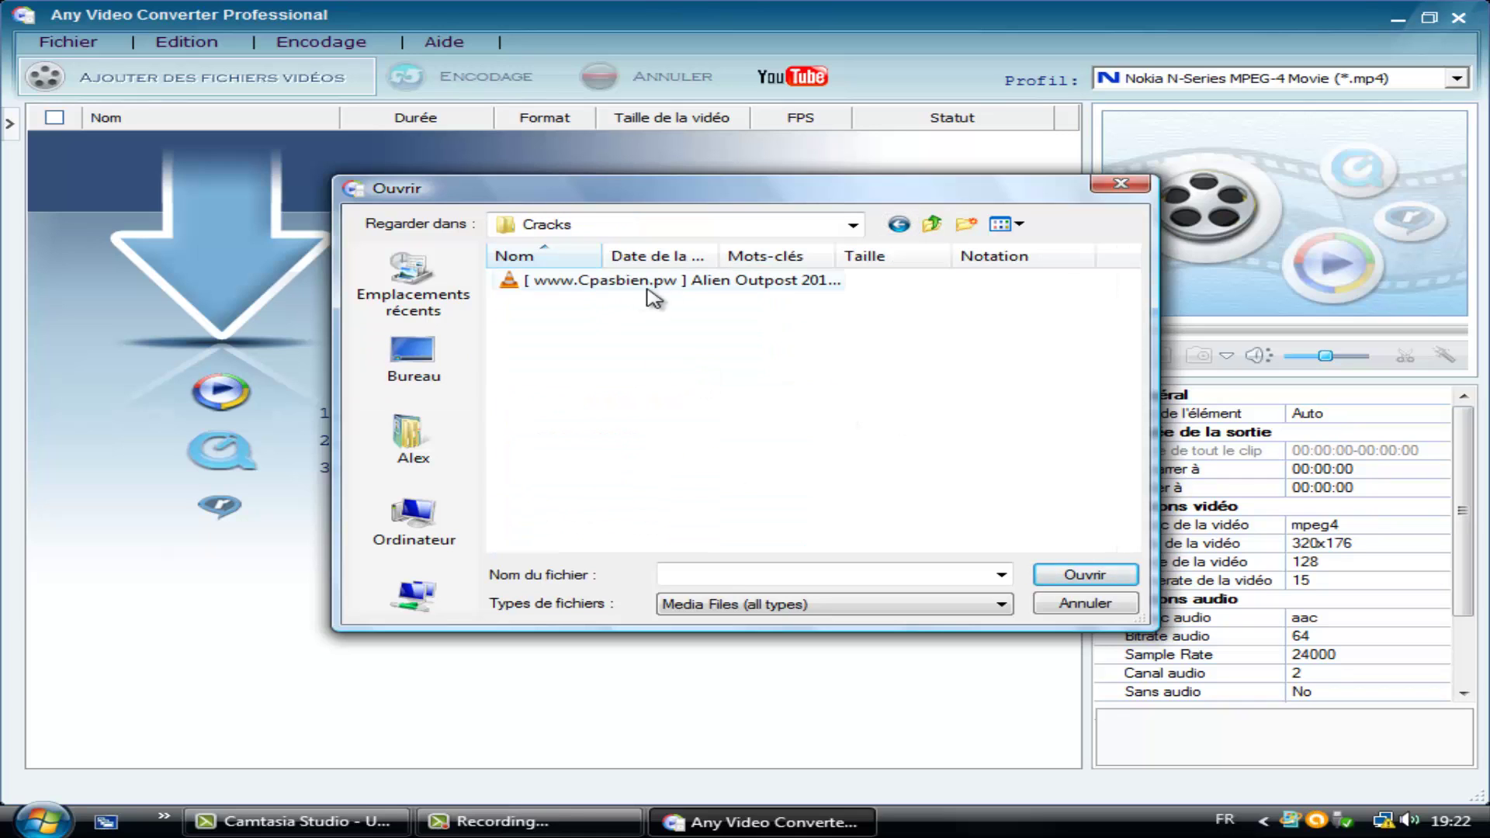
click(697, 292)
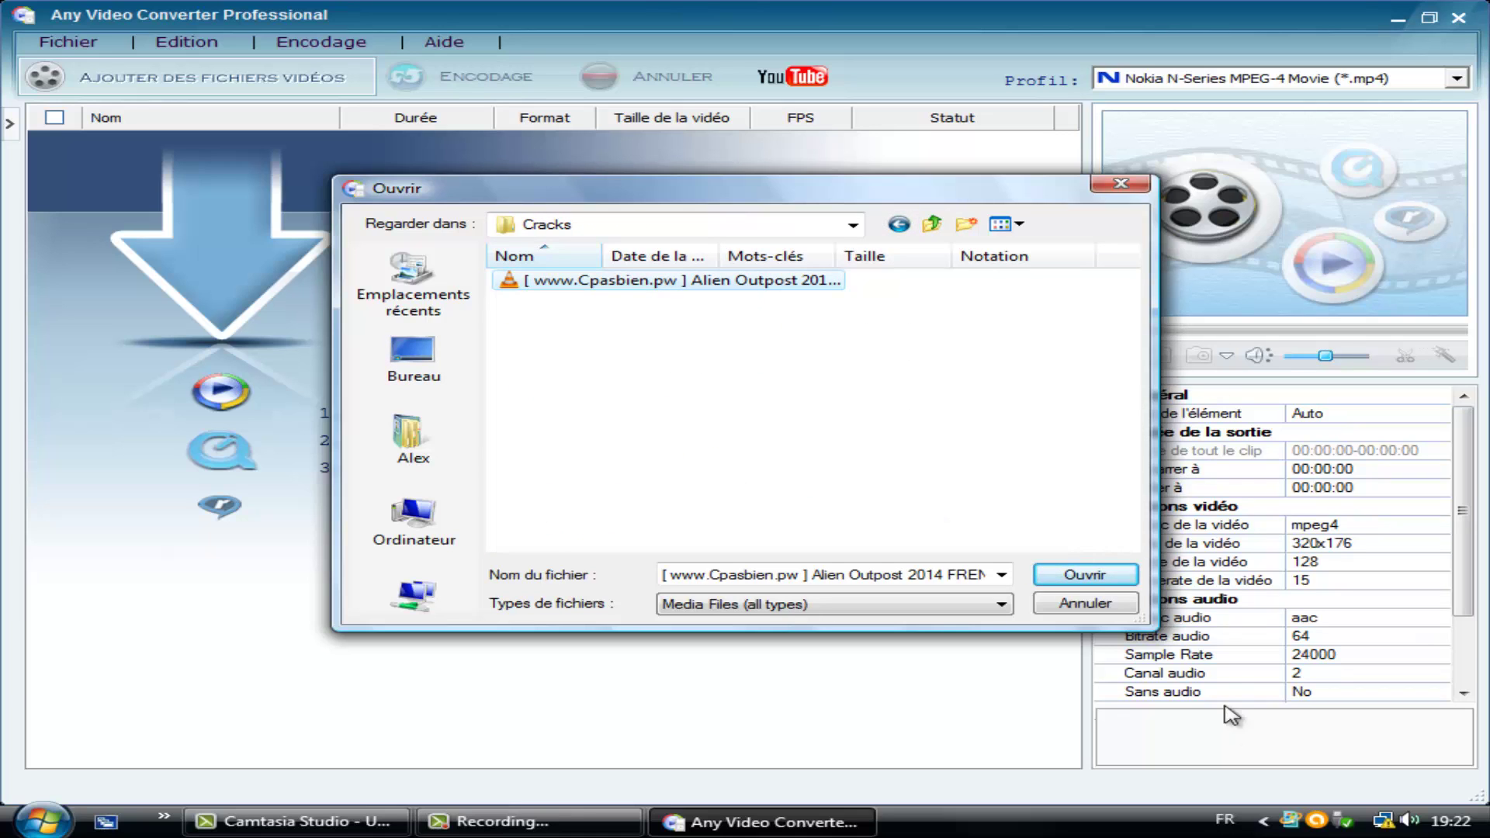
click(1066, 586)
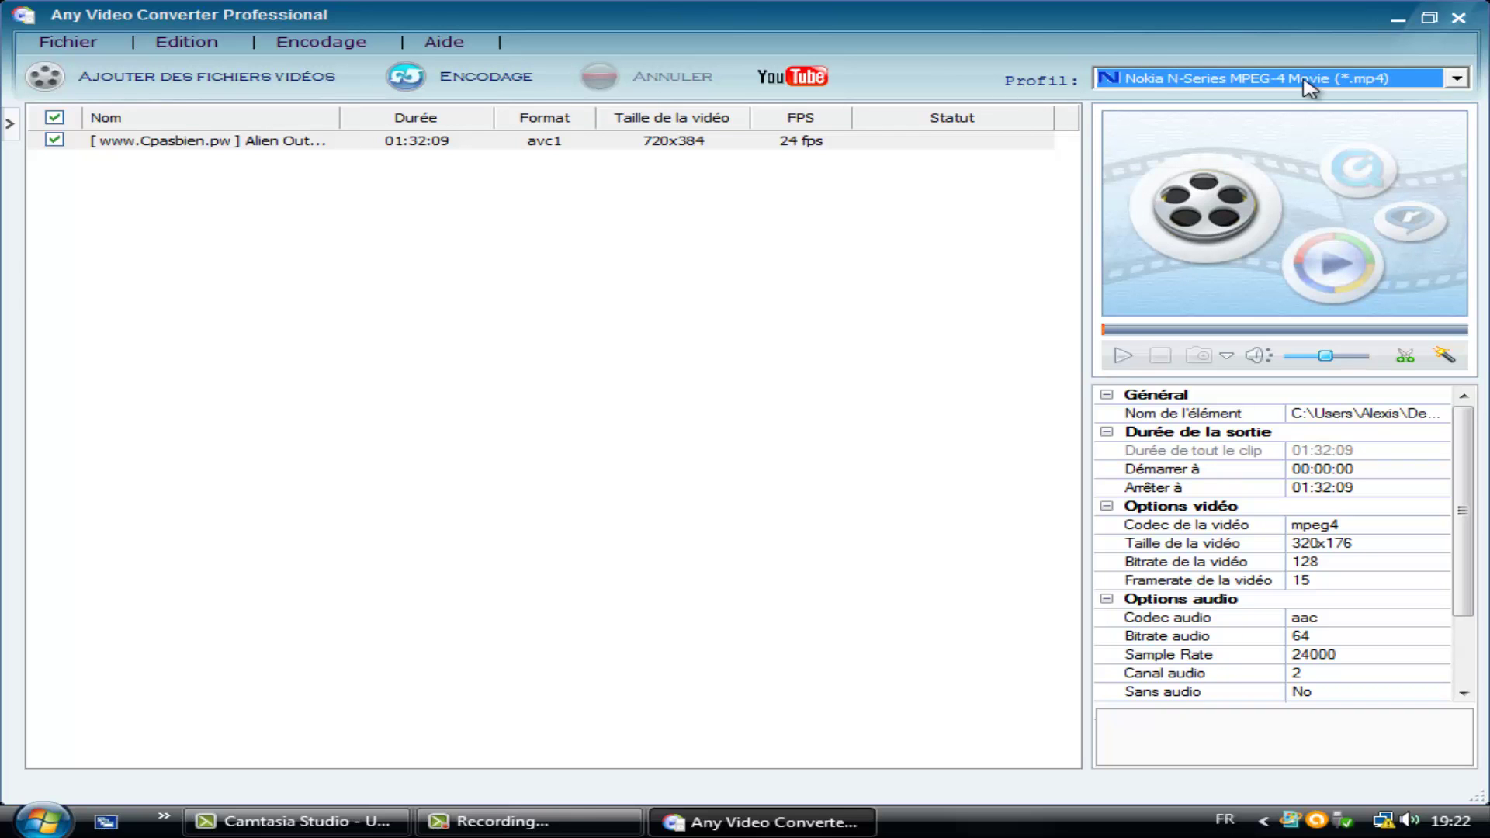
Step: Look through the available output profiles and select Nokia N-Series MPEG-4 Movie (*.mp4) for the conversion
click(1456, 79)
scroll(1319, 248, up, 10)
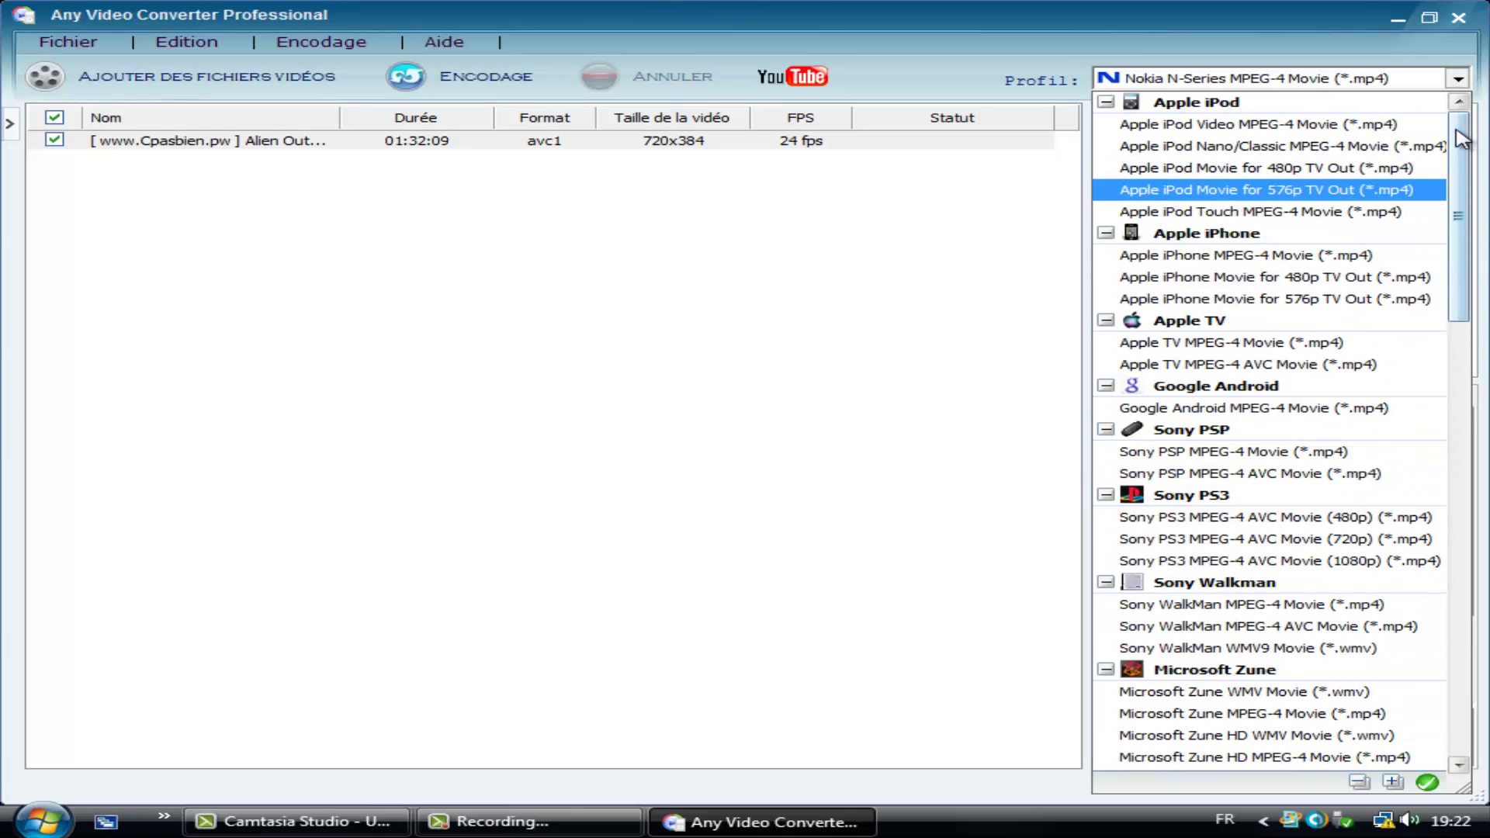
drag(1461, 127, 1482, 601)
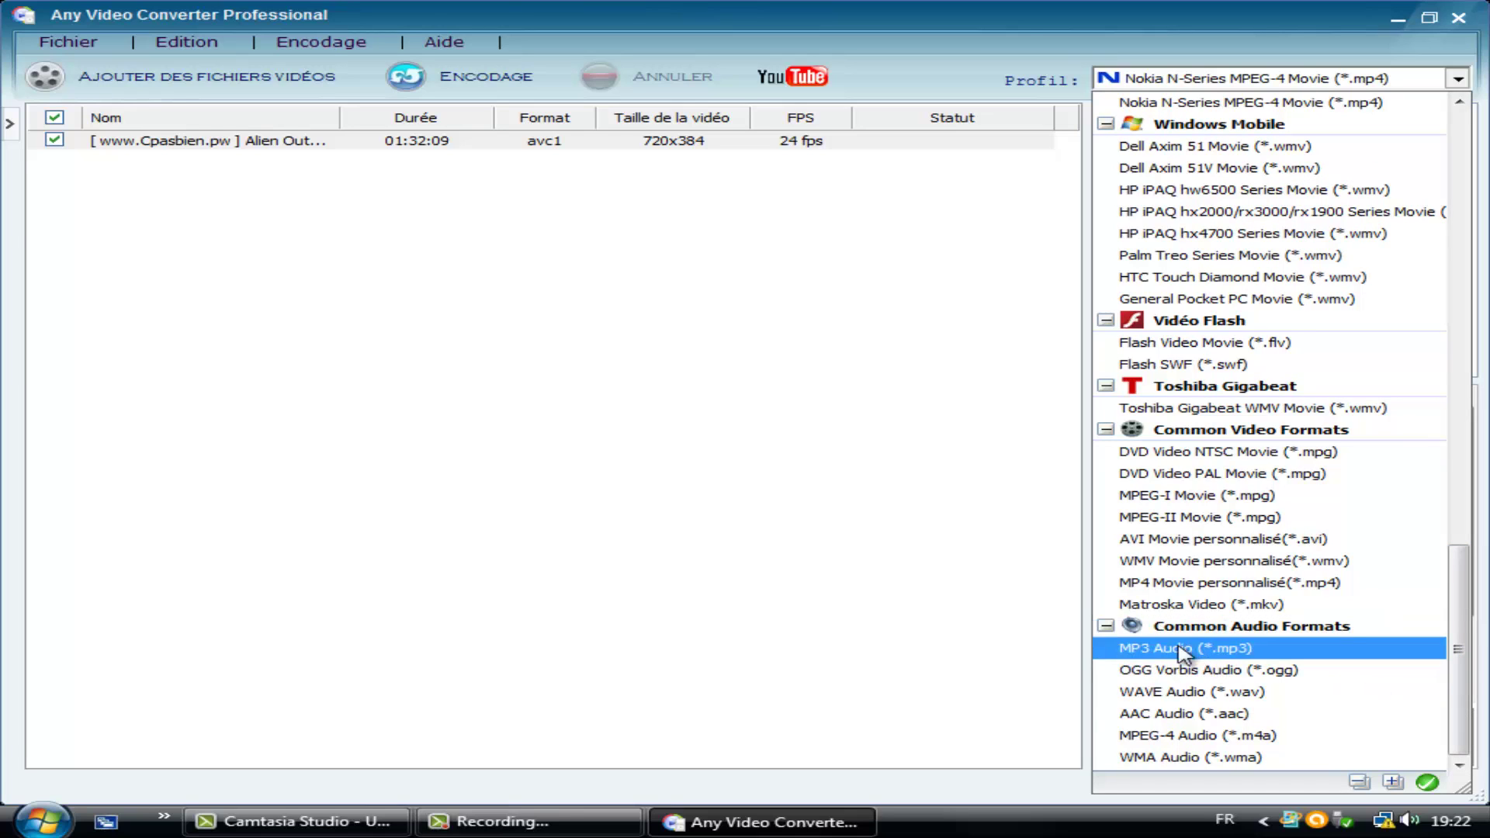
drag(1453, 630, 1453, 586)
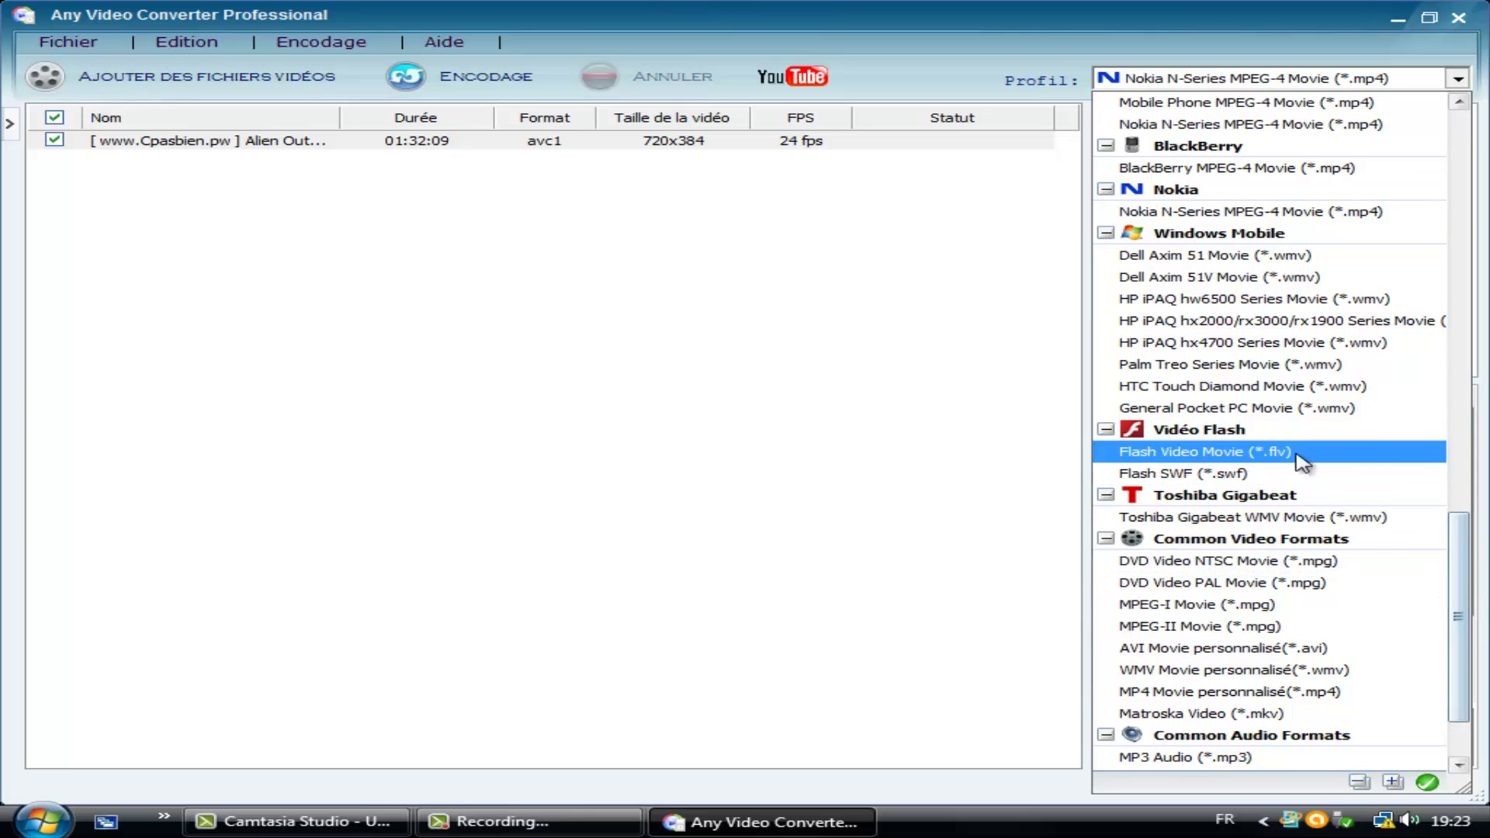
drag(1458, 570, 1447, 163)
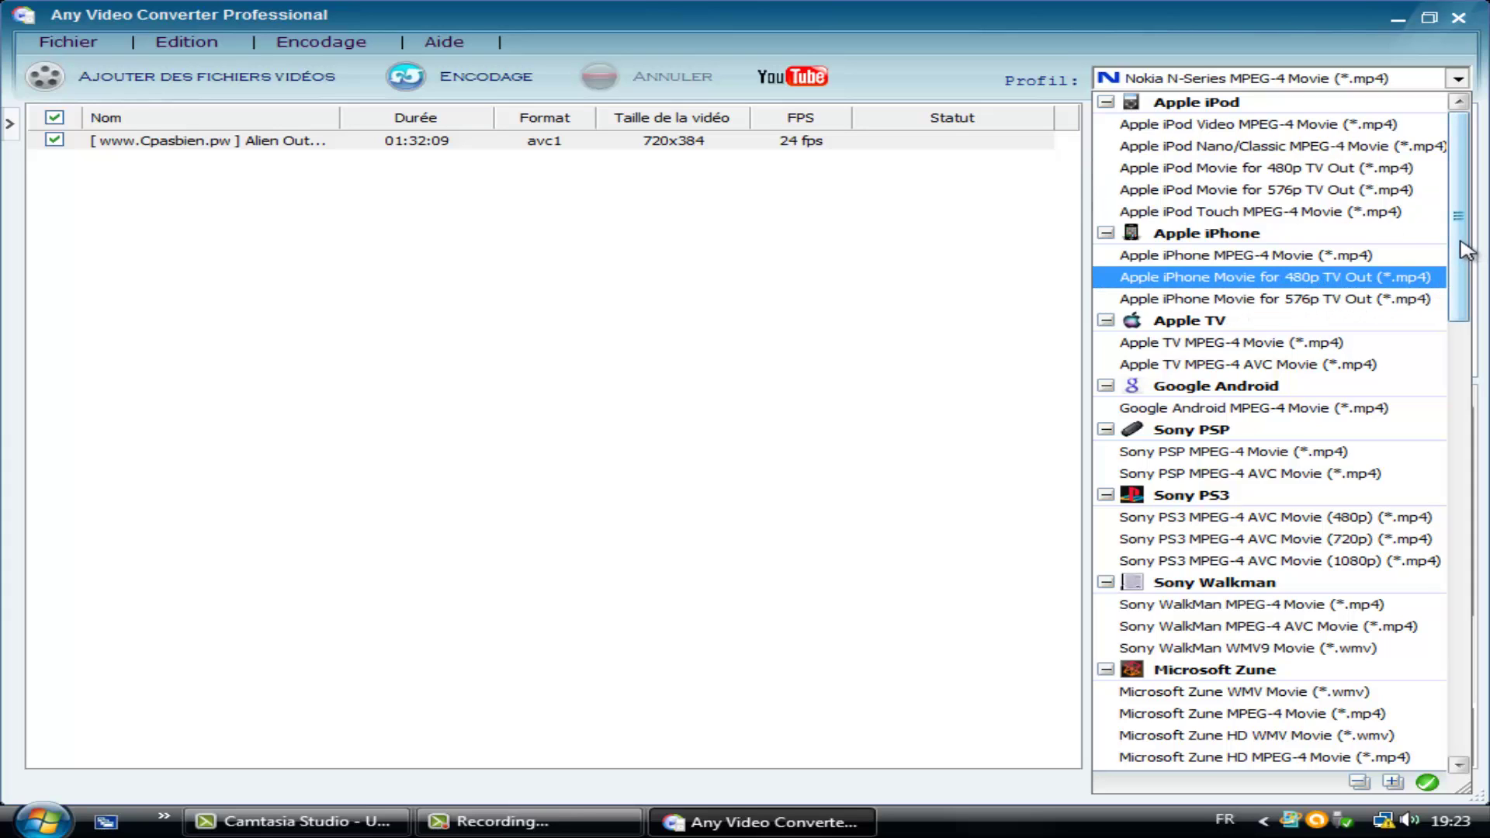
mouse_move(1464, 235)
mouse_down()
mouse_move(1463, 386)
mouse_move(1465, 210)
mouse_up()
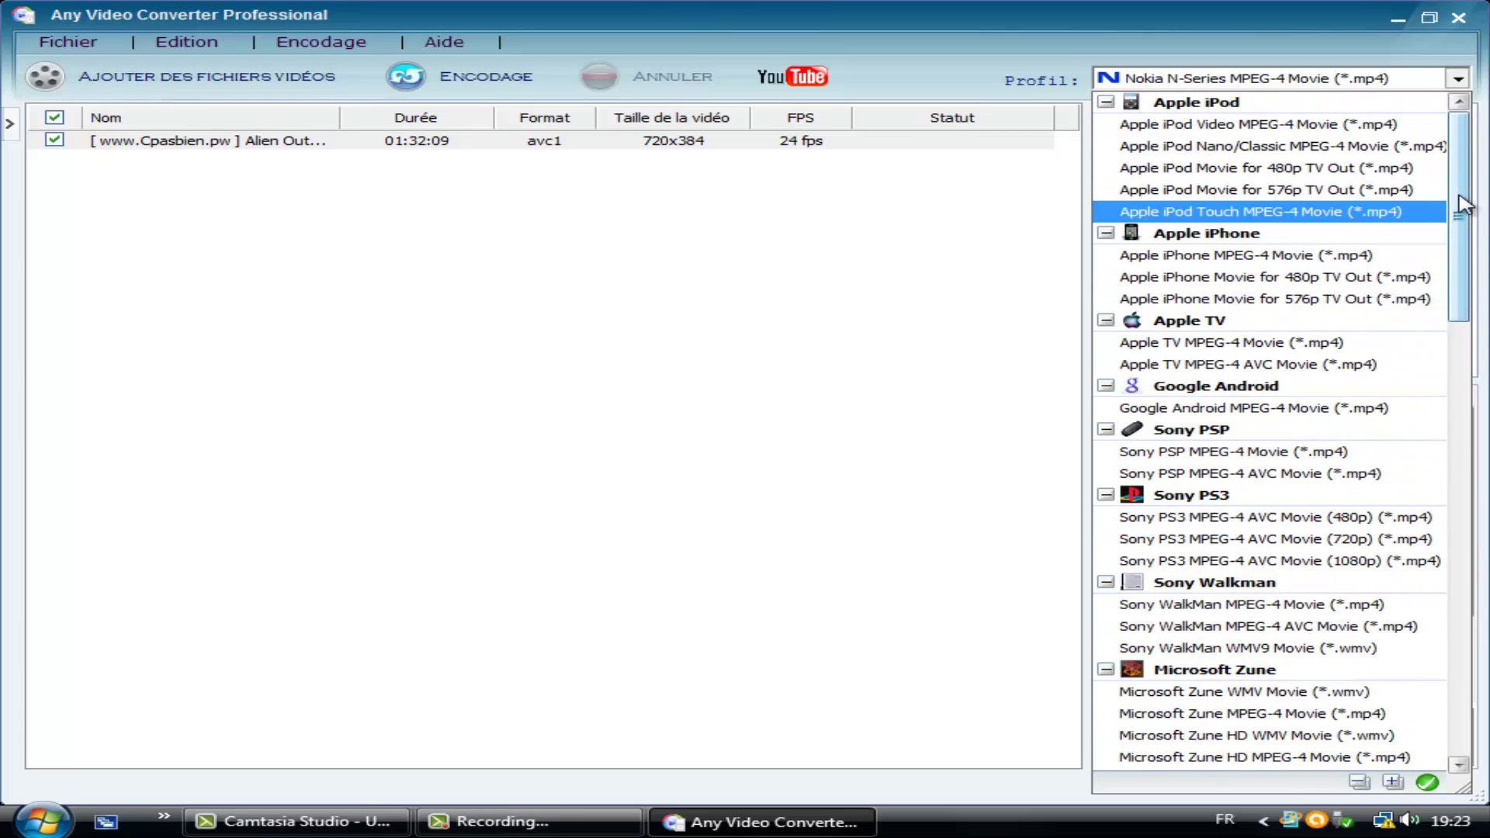
scroll(1392, 512, down, 1)
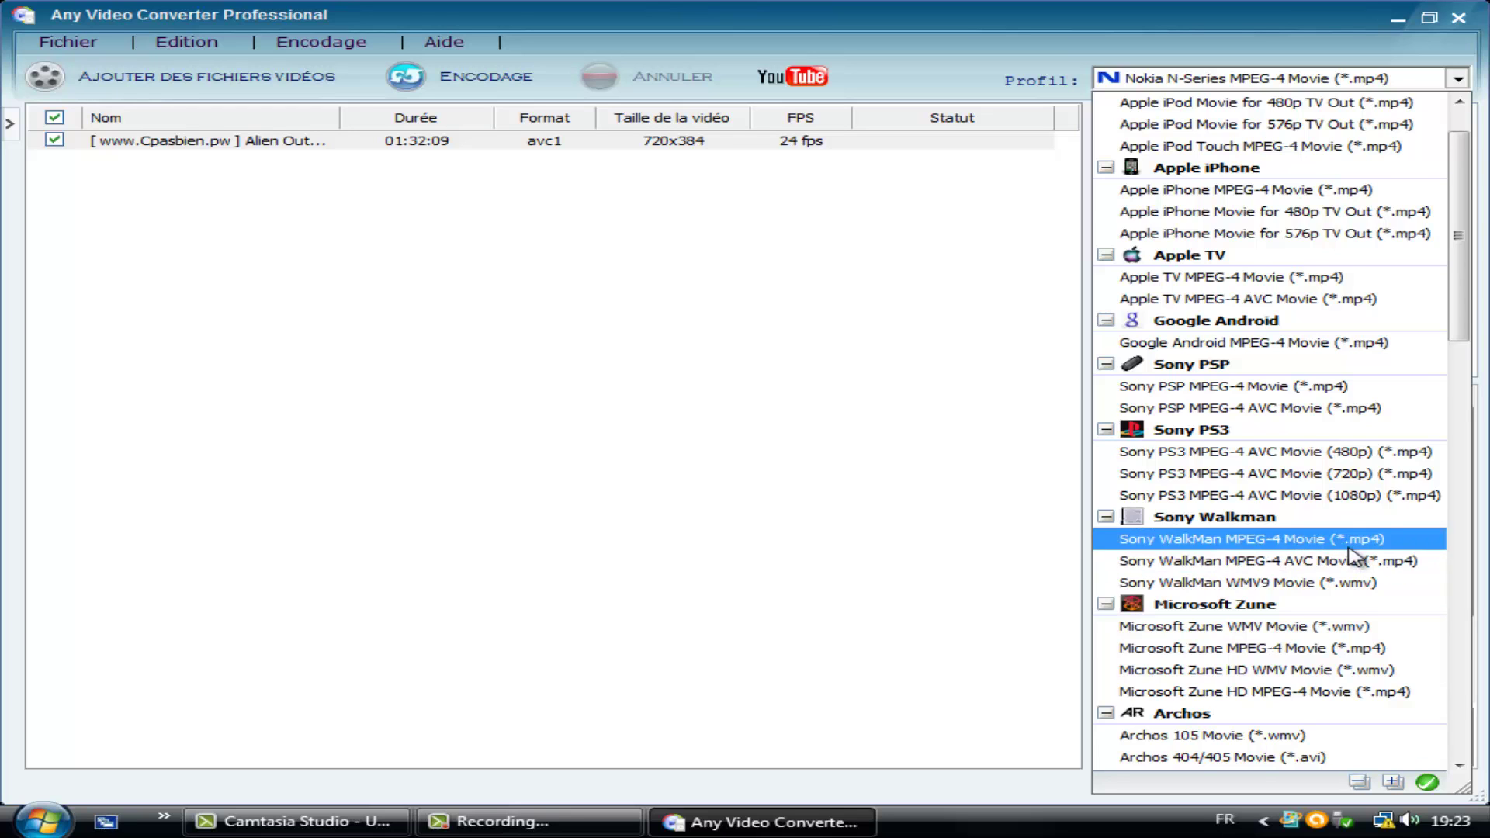
scroll(1354, 557, up, 1)
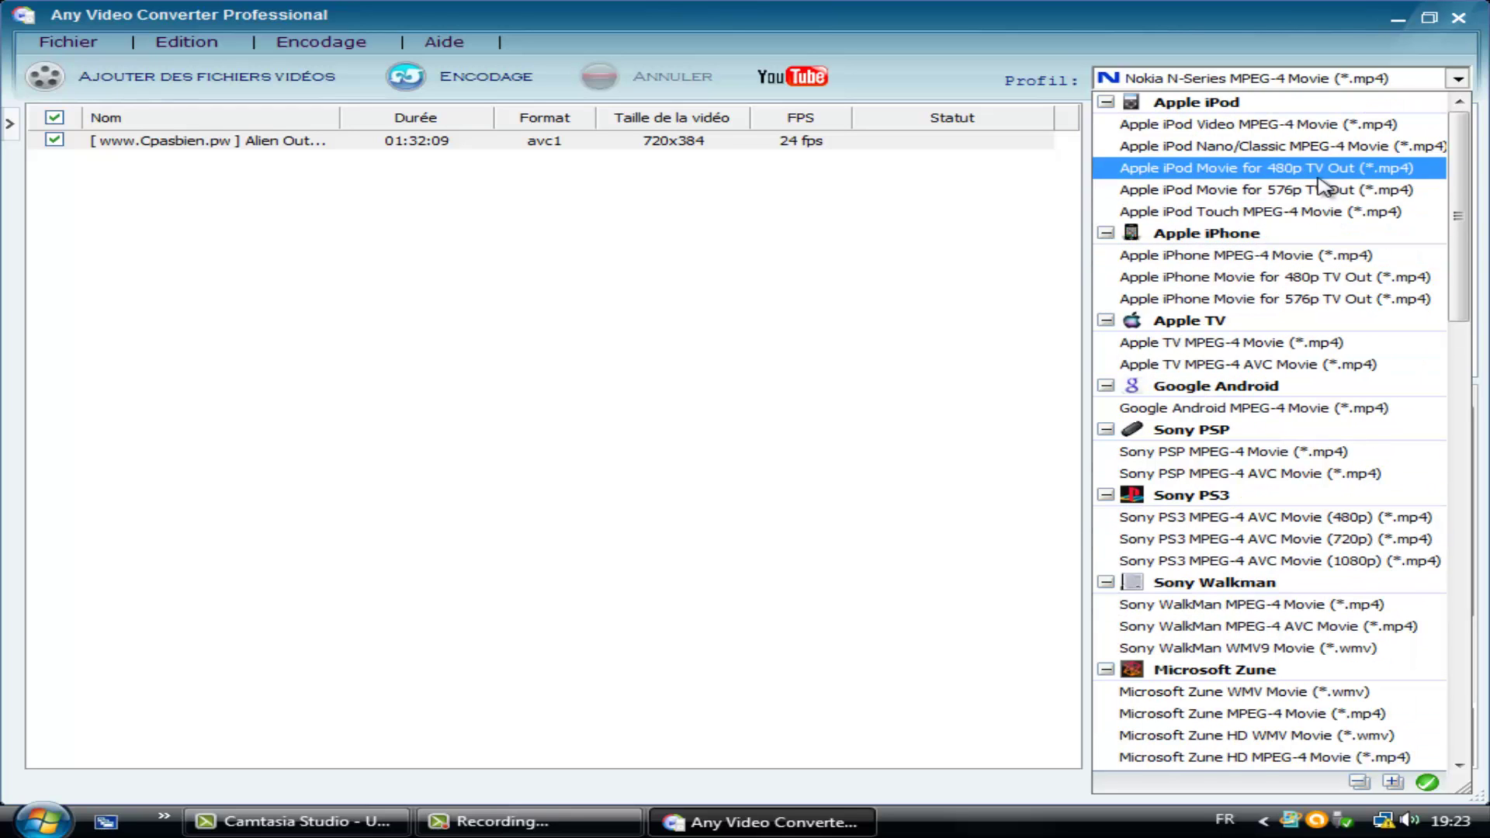
scroll(1240, 409, down, 11)
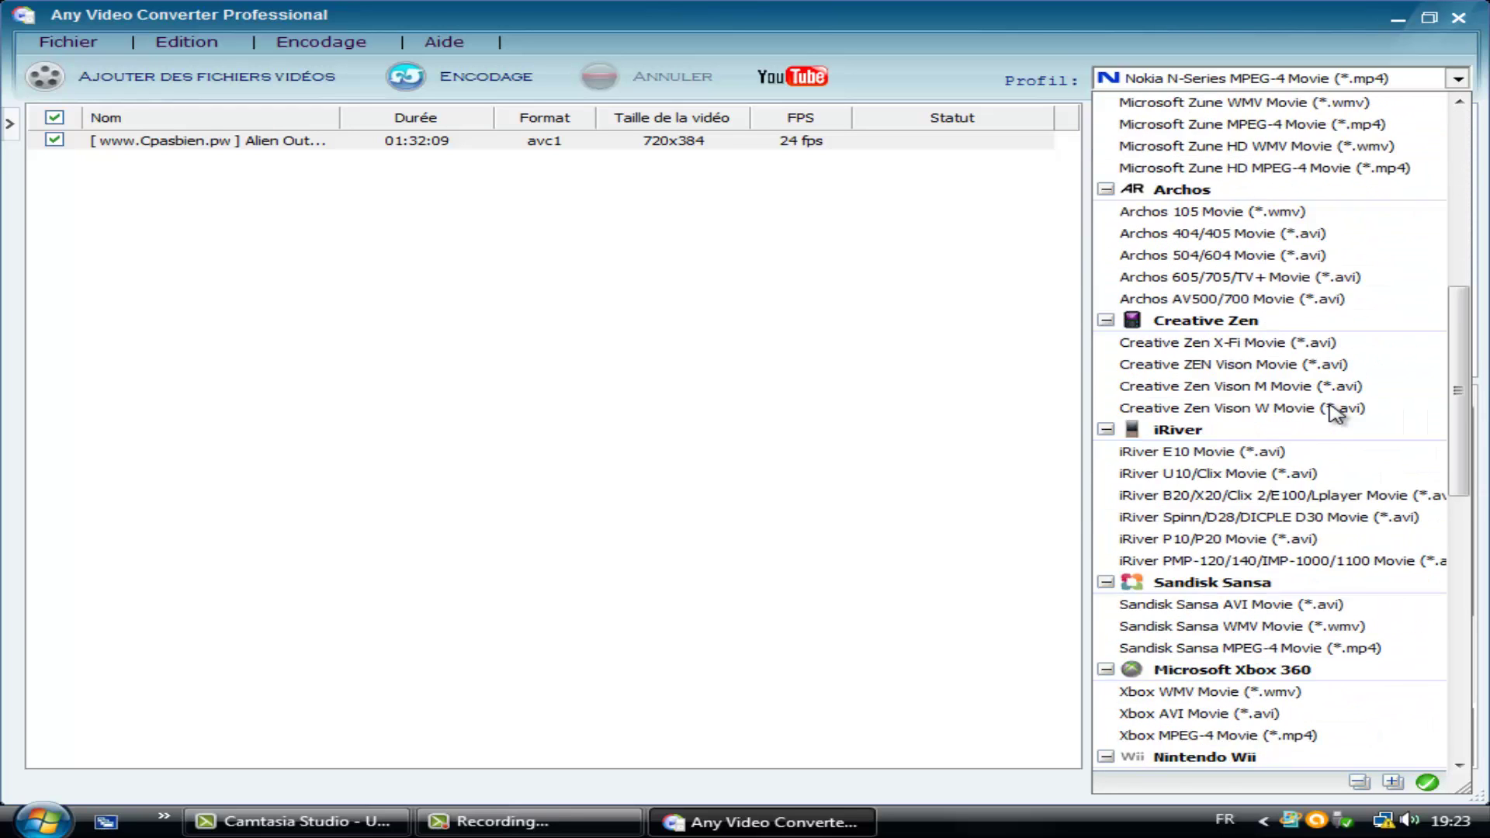
scroll(1320, 453, down, 6)
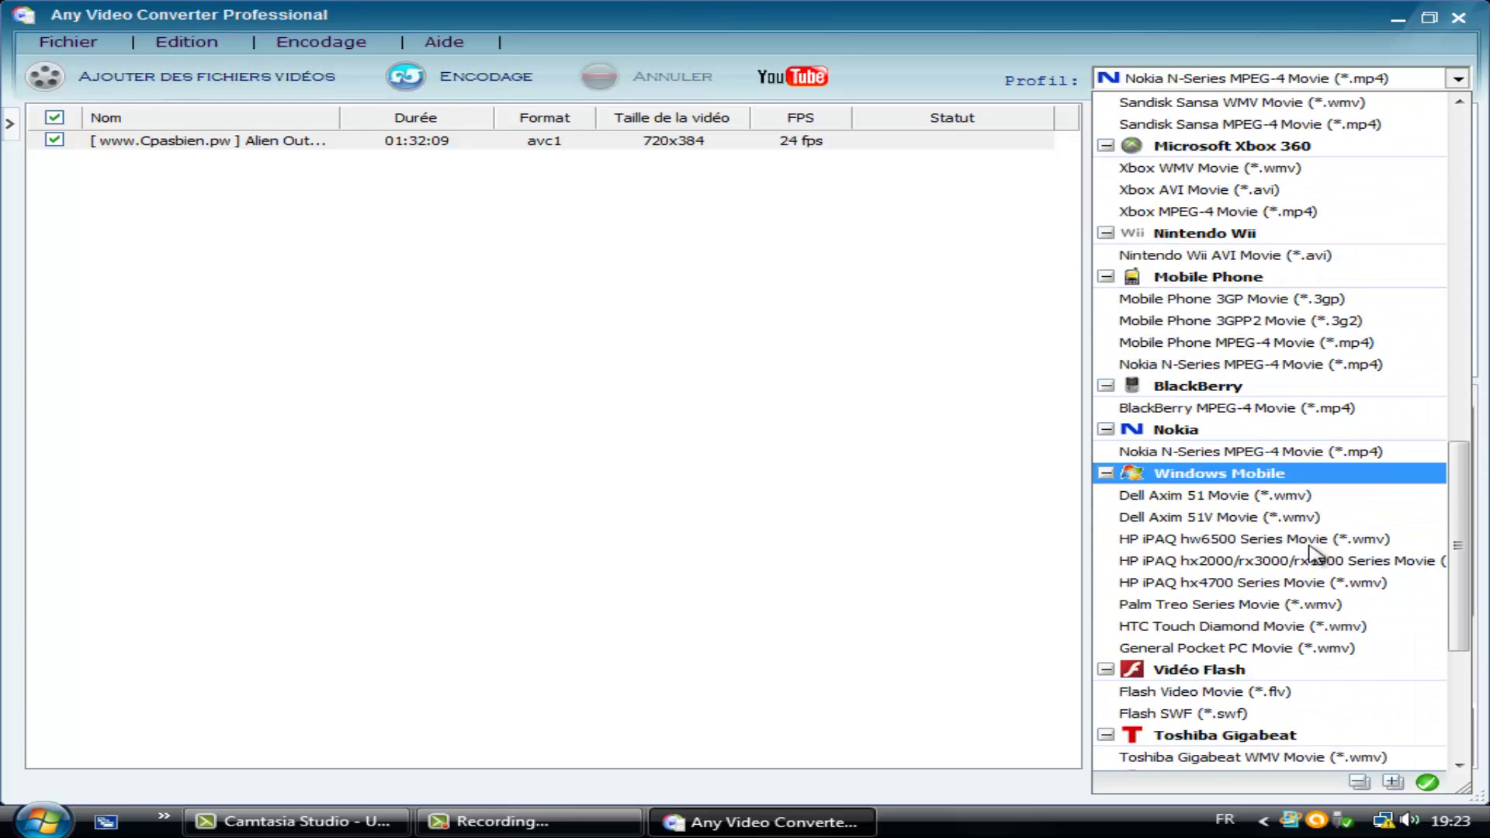
click(1330, 452)
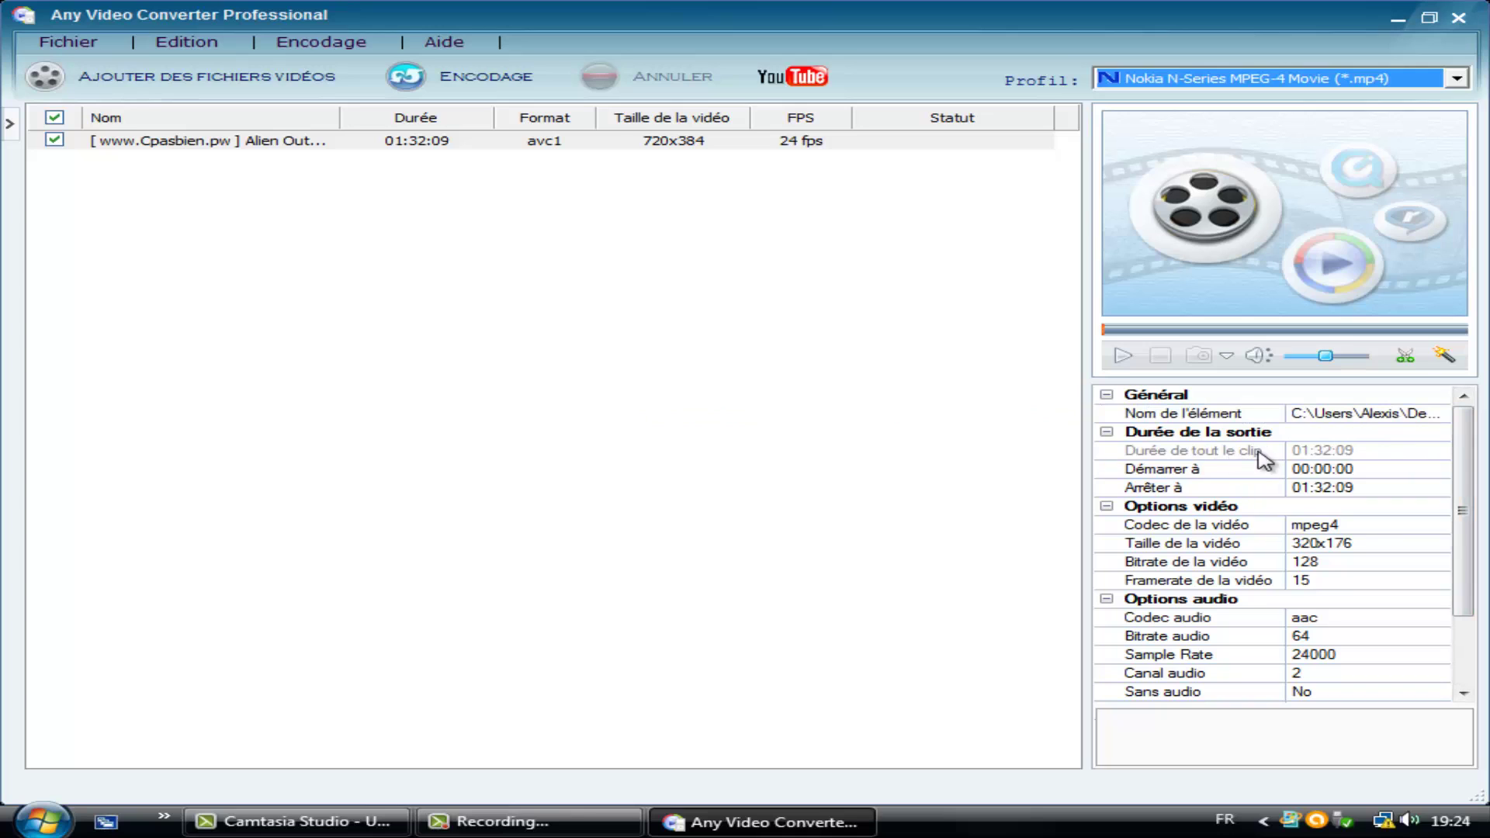
Step: Review the clip's output settings, including the start time, video codec choices and audio options
click(1328, 470)
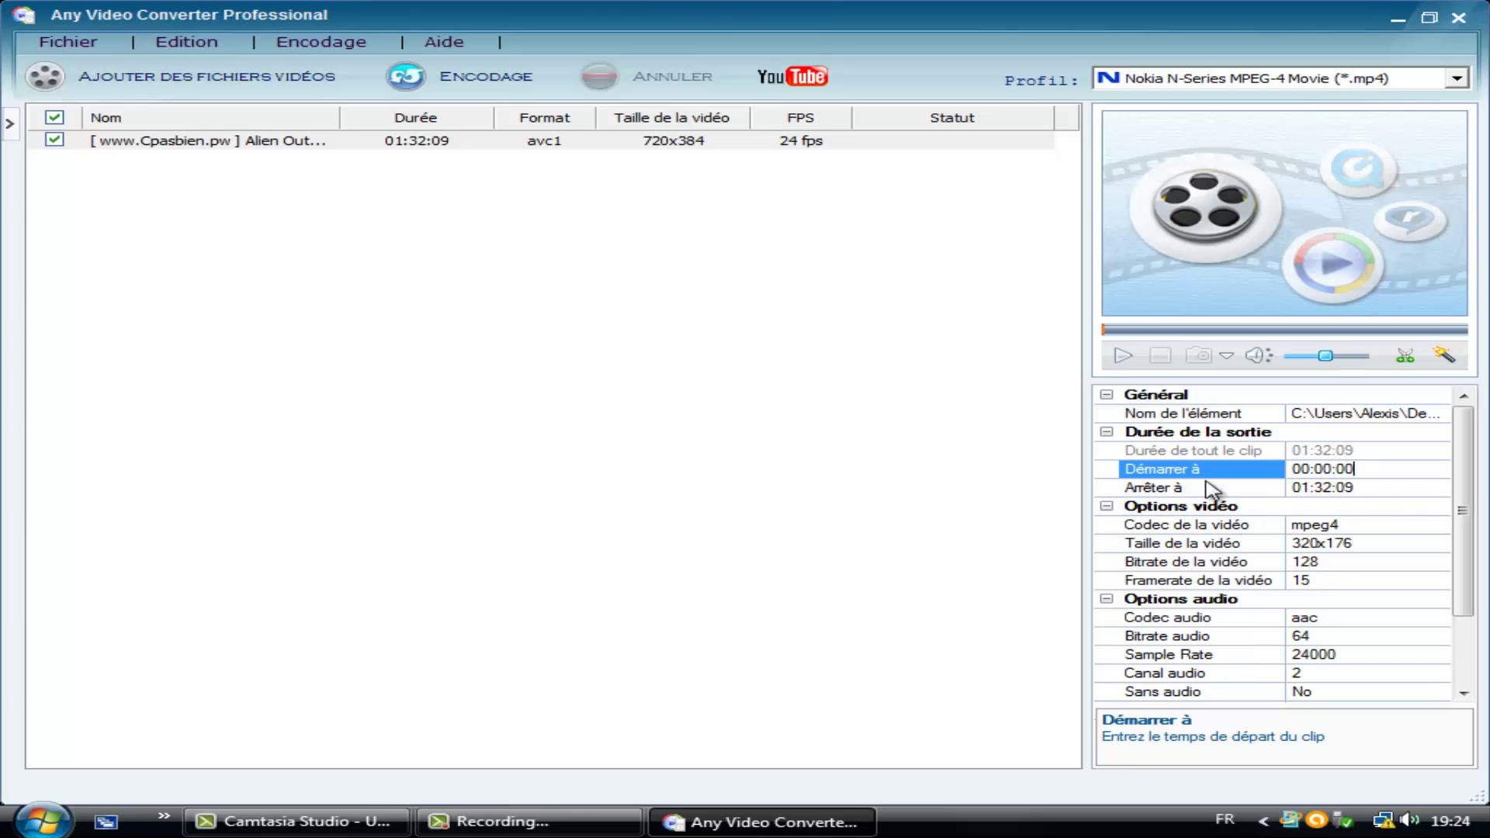
click(1329, 527)
click(1440, 526)
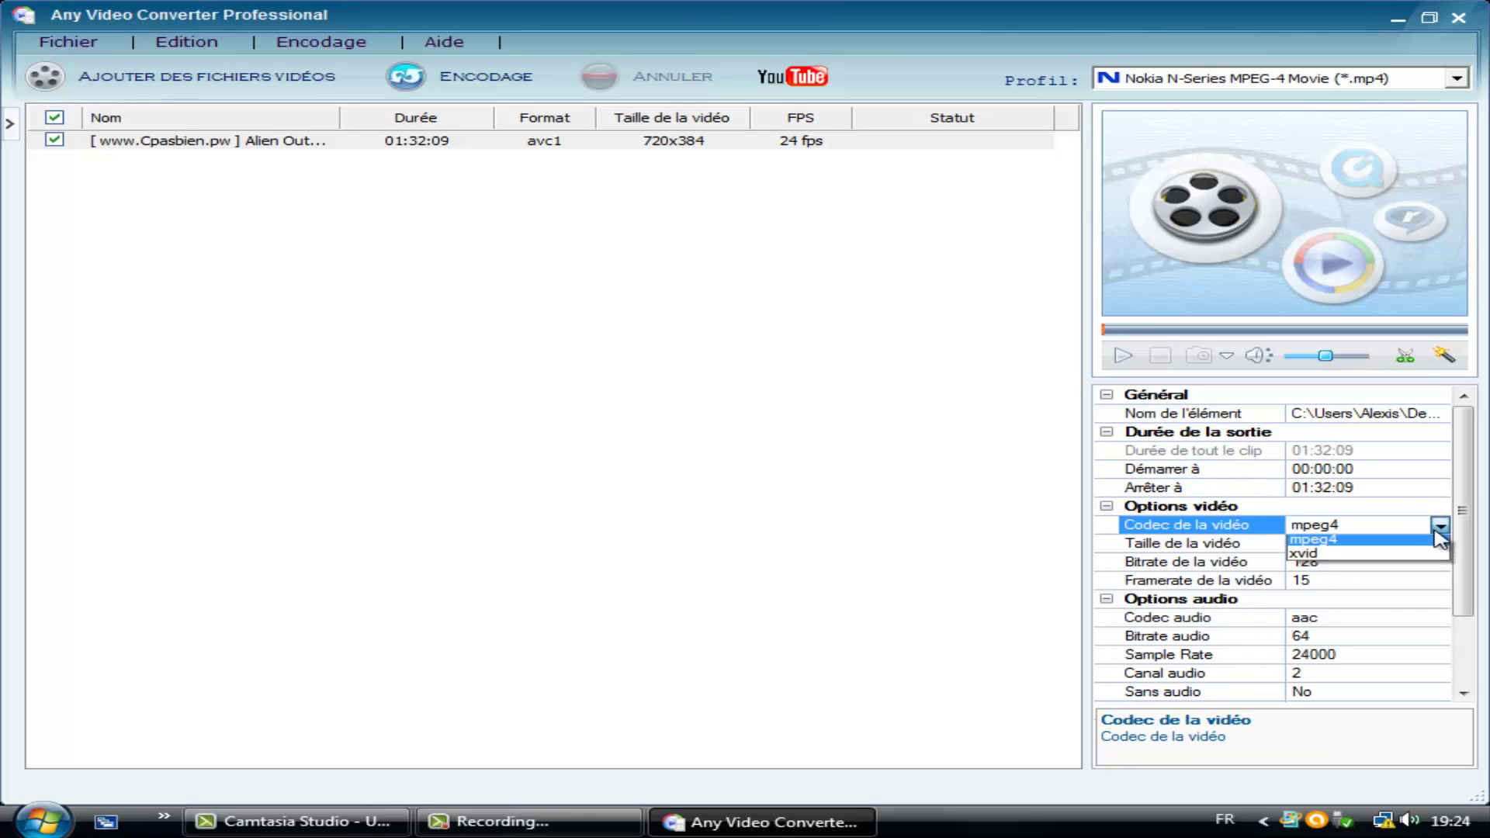
click(1438, 528)
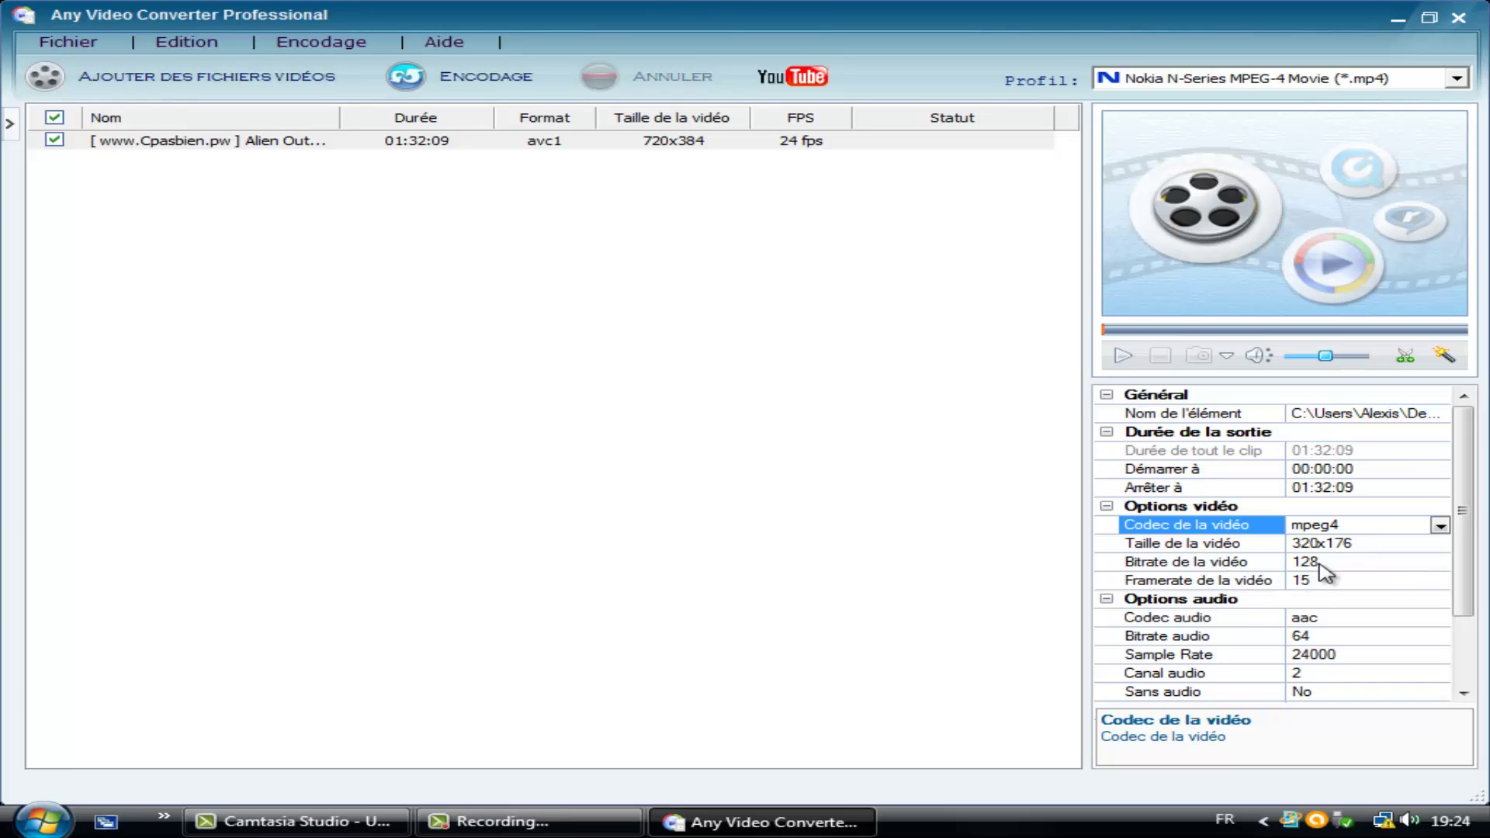
scroll(1351, 636, down, 1)
scroll(1352, 636, down, 4)
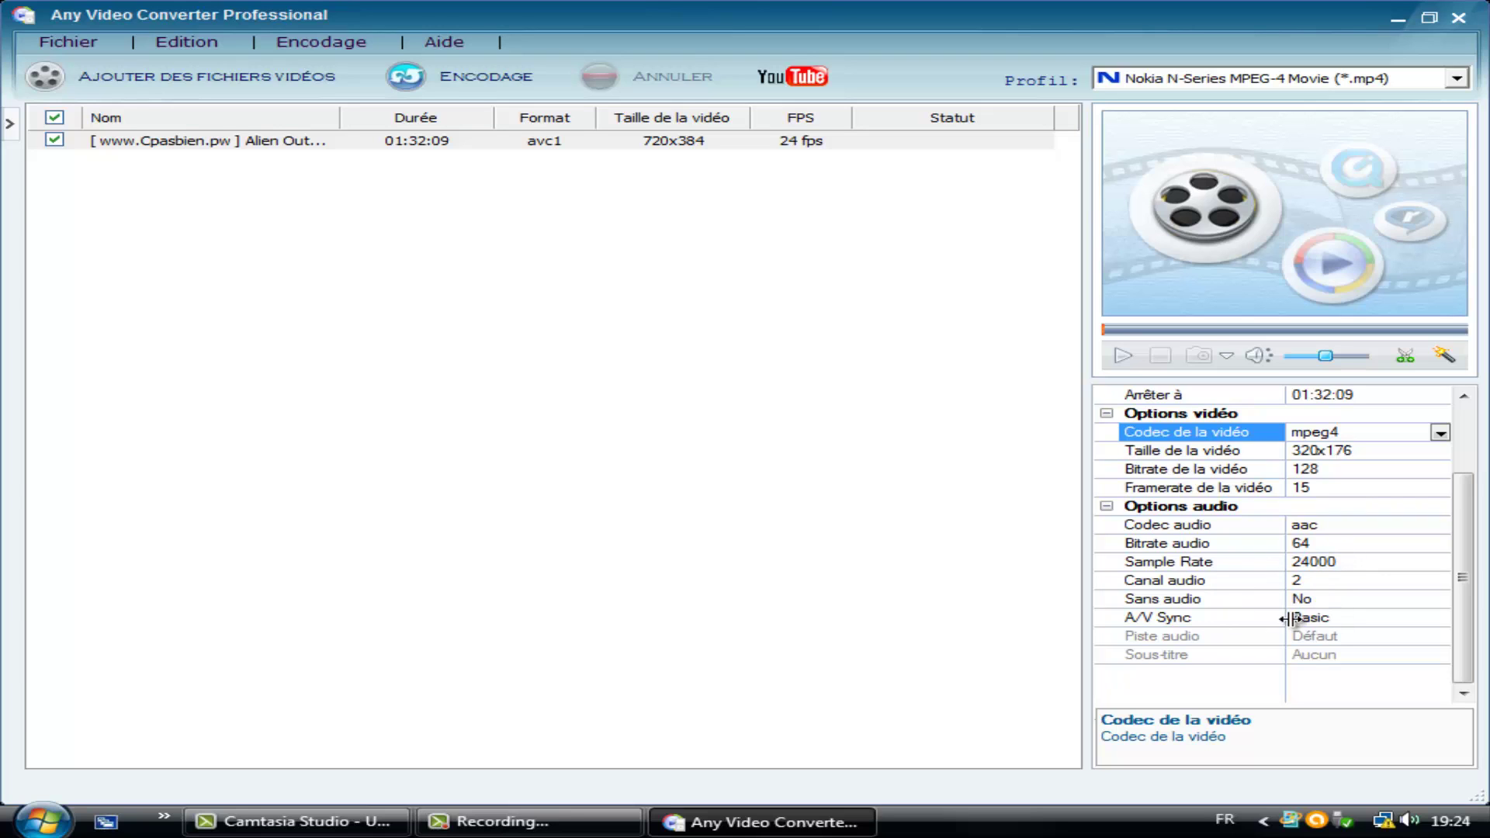
scroll(1394, 654, up, 2)
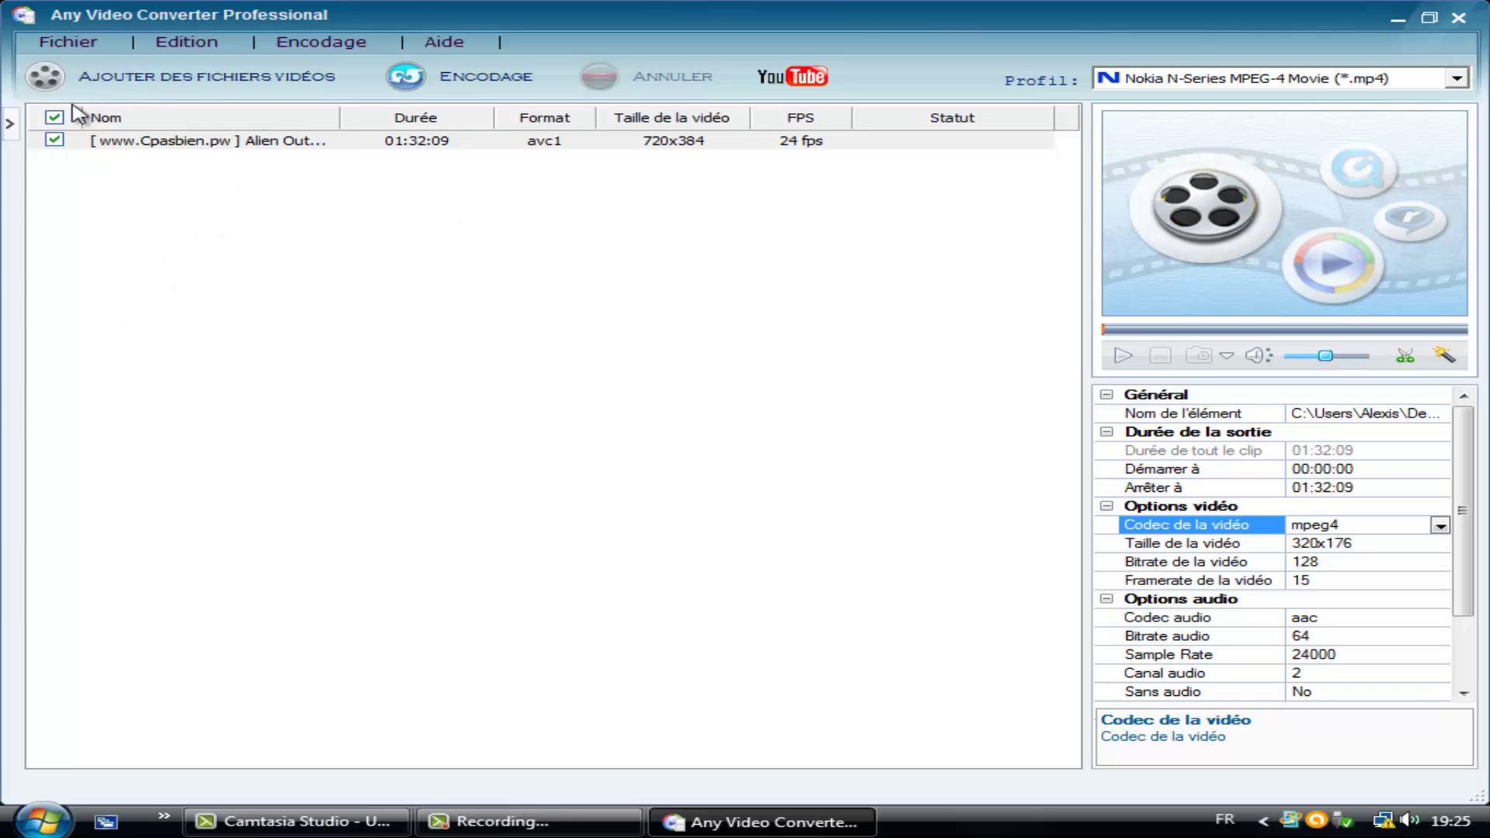
Step: Start encoding the listed video and dismiss the Windows Update notification
click(425, 81)
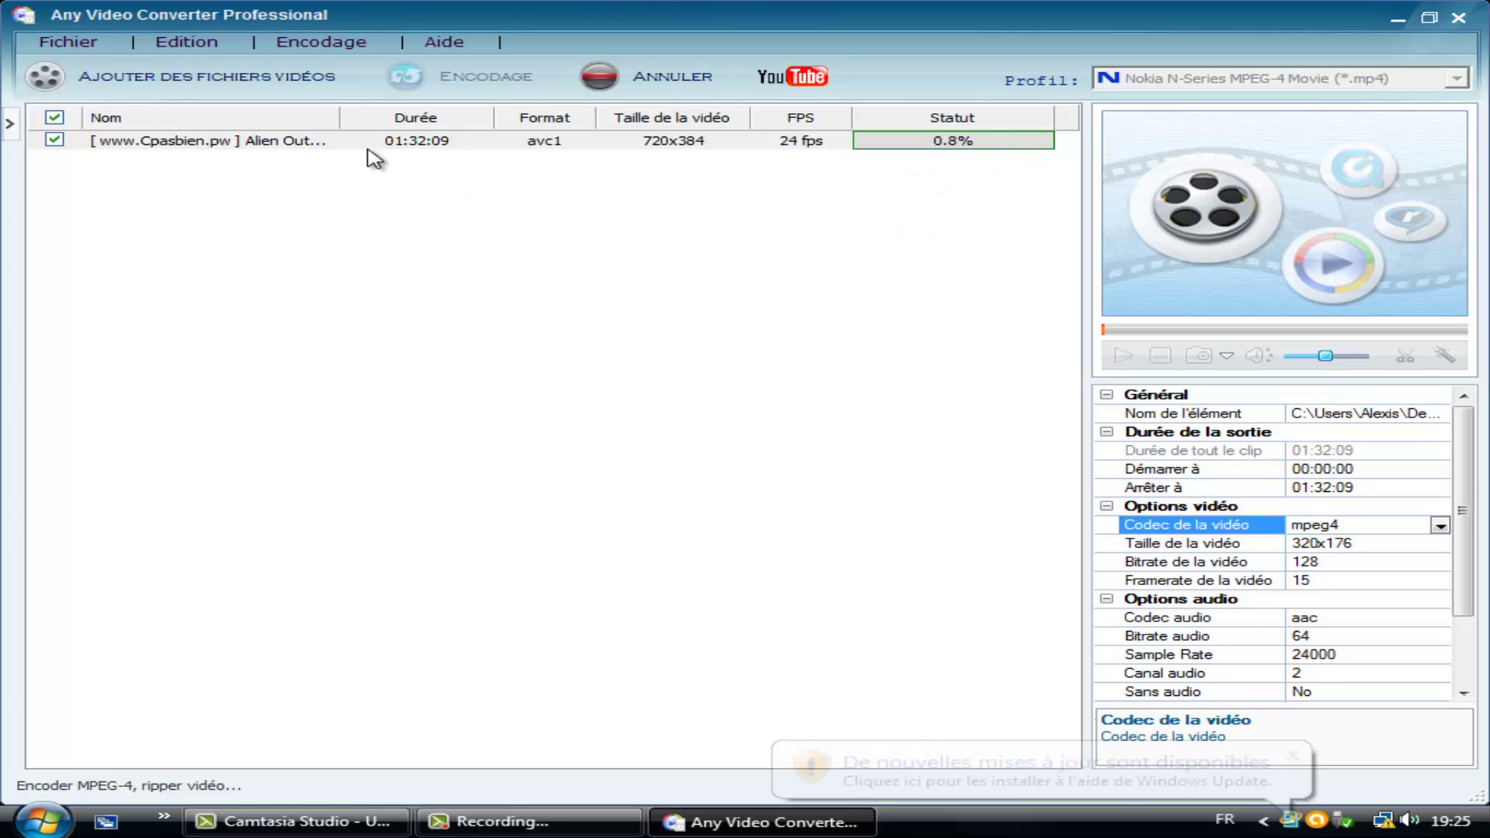
click(1288, 758)
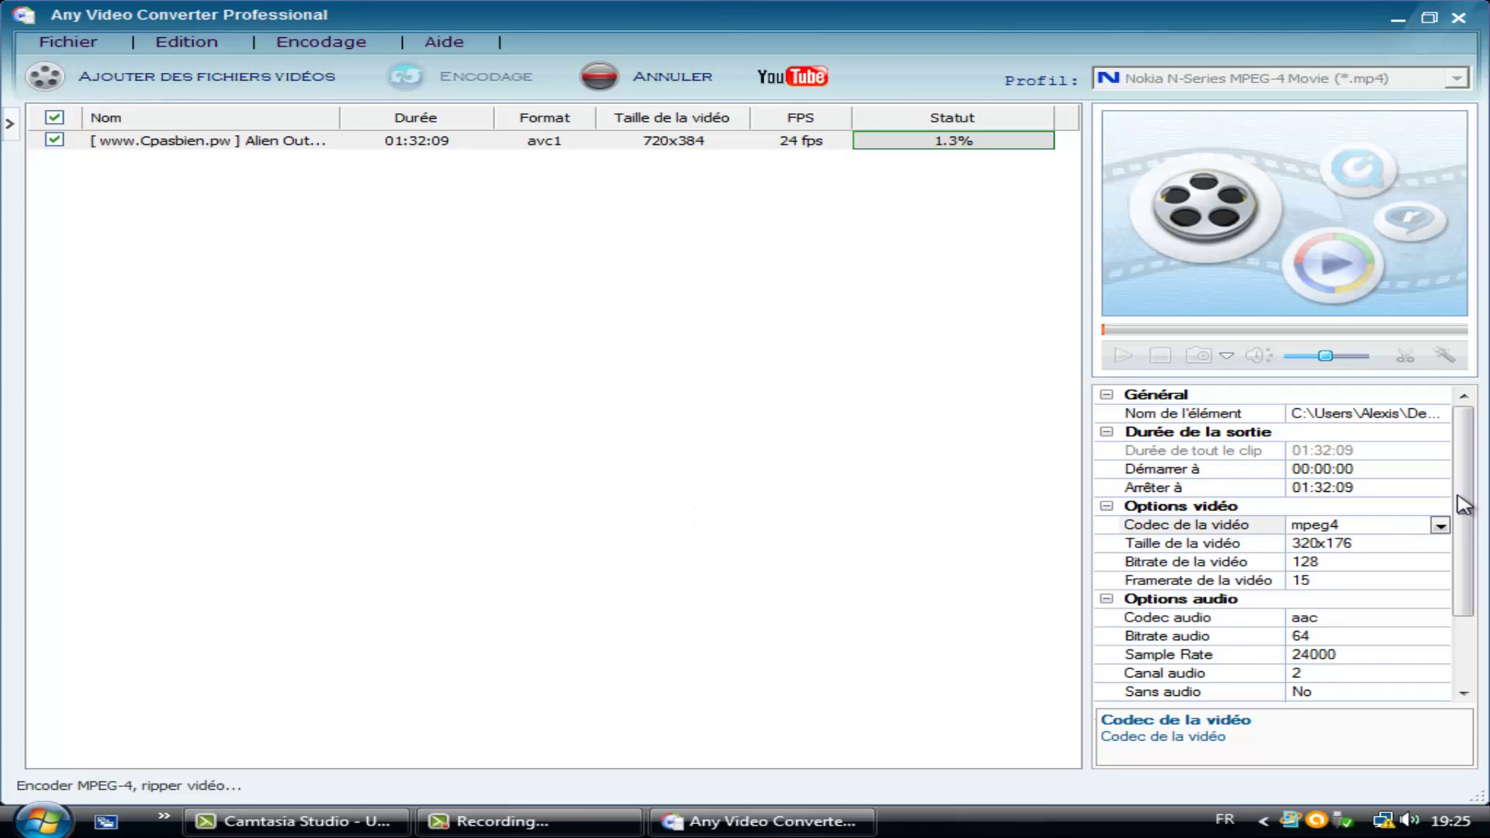
mouse_move(1458, 518)
mouse_down()
mouse_move(1474, 611)
mouse_move(1457, 512)
mouse_up()
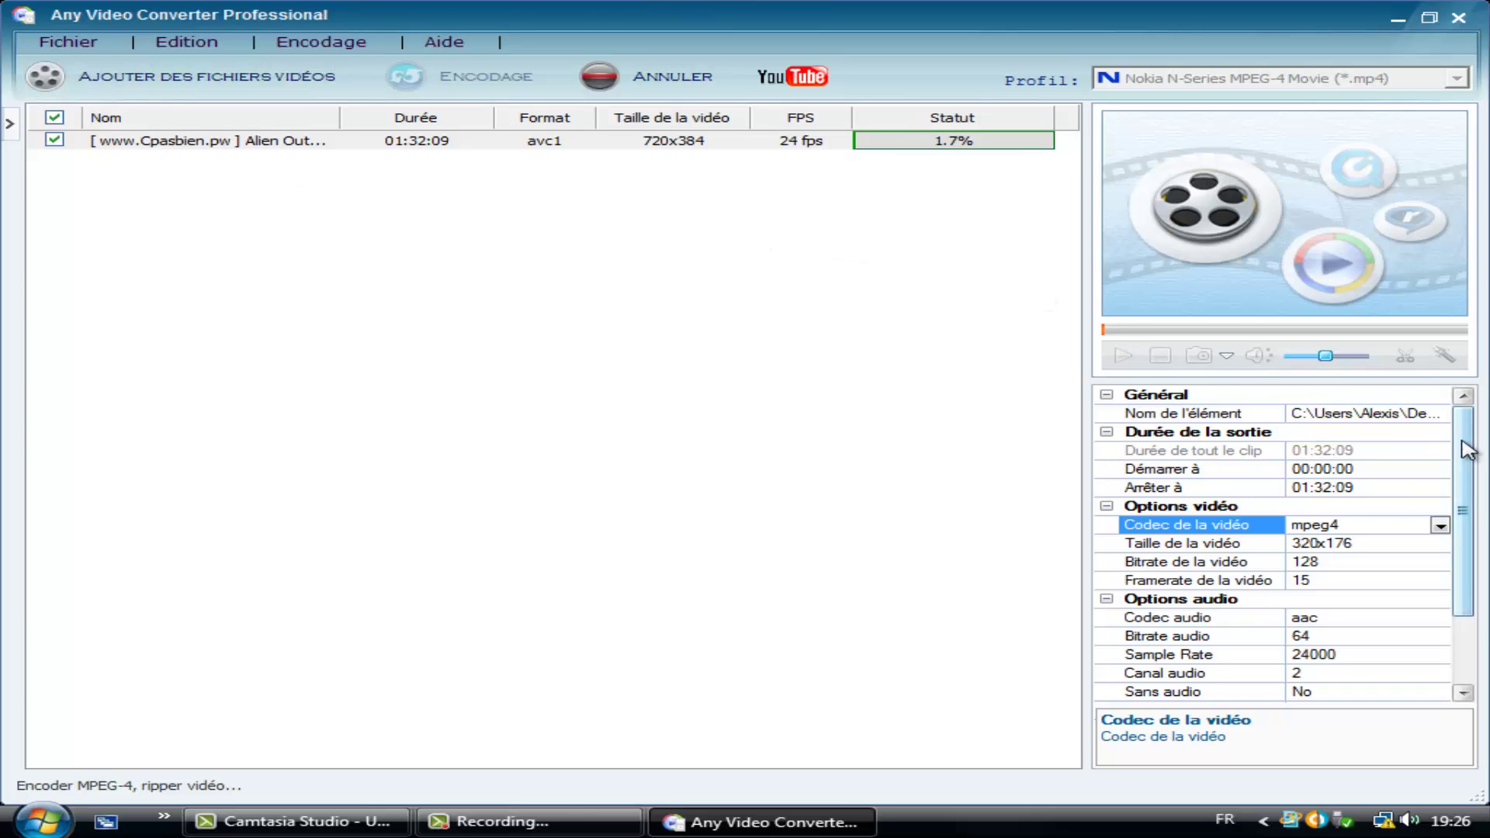
mouse_move(1464, 422)
mouse_down()
mouse_move(1459, 465)
mouse_move(1468, 426)
mouse_up()
mouse_move(1468, 449)
mouse_down()
mouse_move(1474, 506)
mouse_move(1476, 443)
mouse_up()
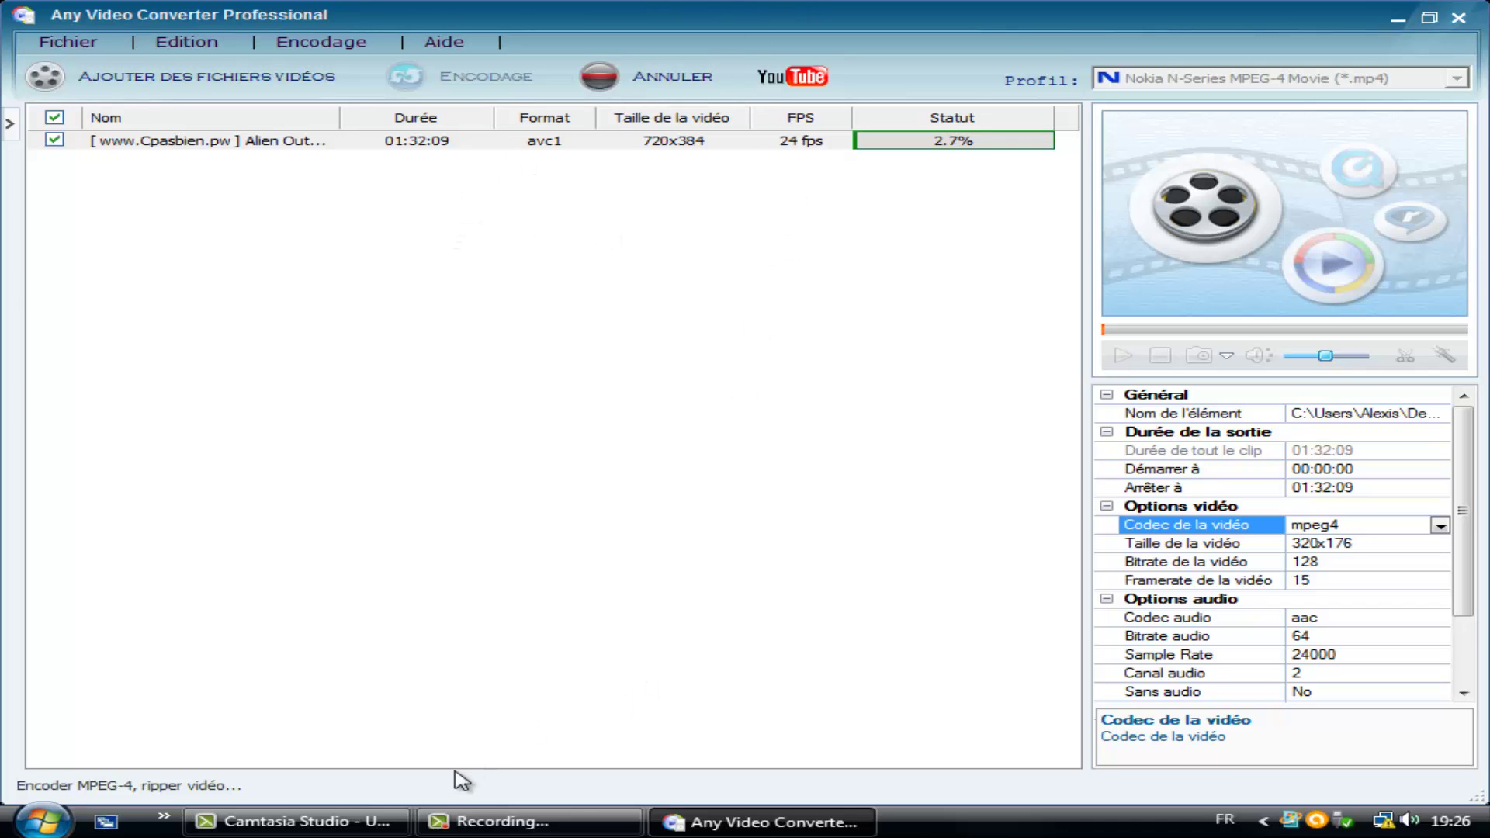
click(503, 821)
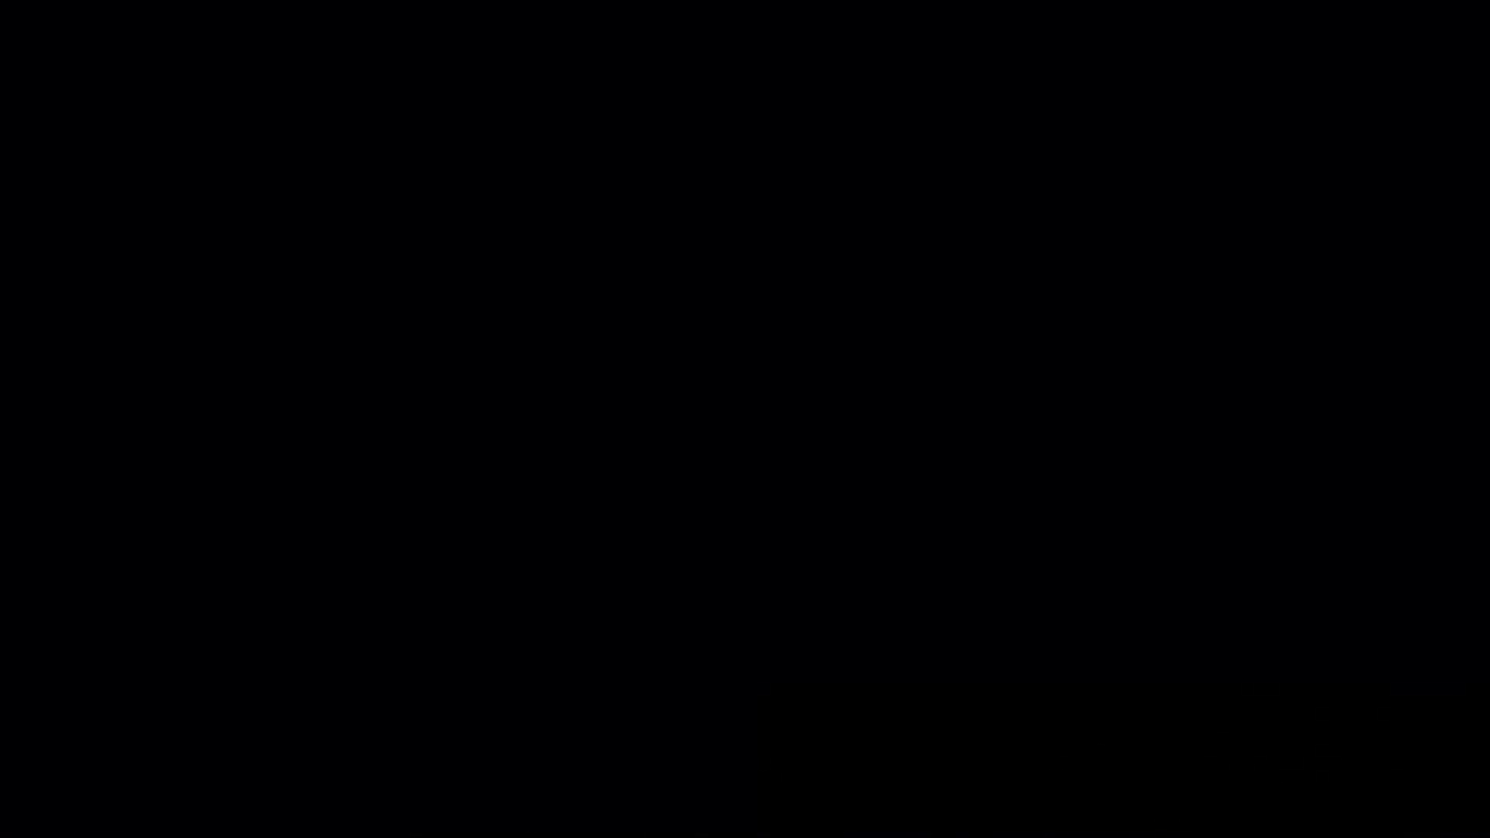